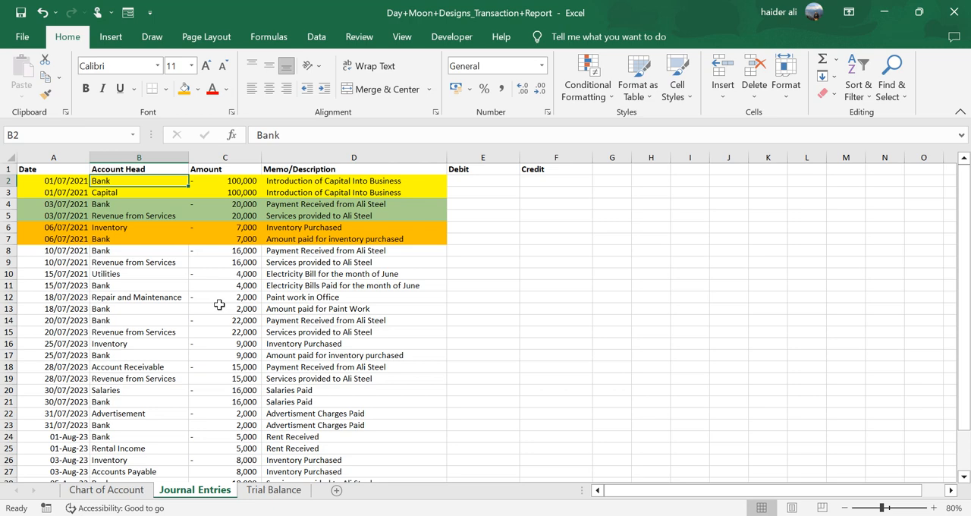
# - Examine the date, account head, amount sign and description of the capital introduction entry in rows 2 and 3
pyautogui.click(73, 180)
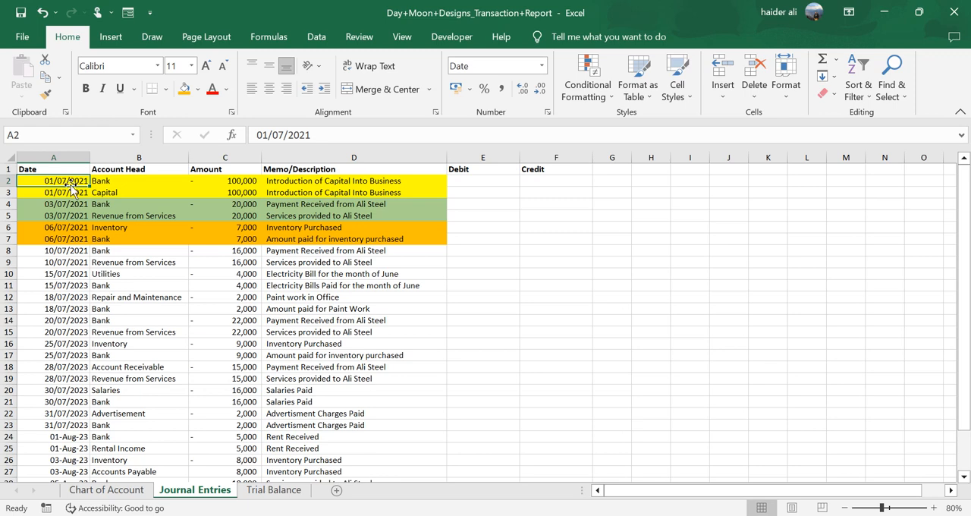
pyautogui.click(123, 182)
pyautogui.click(236, 179)
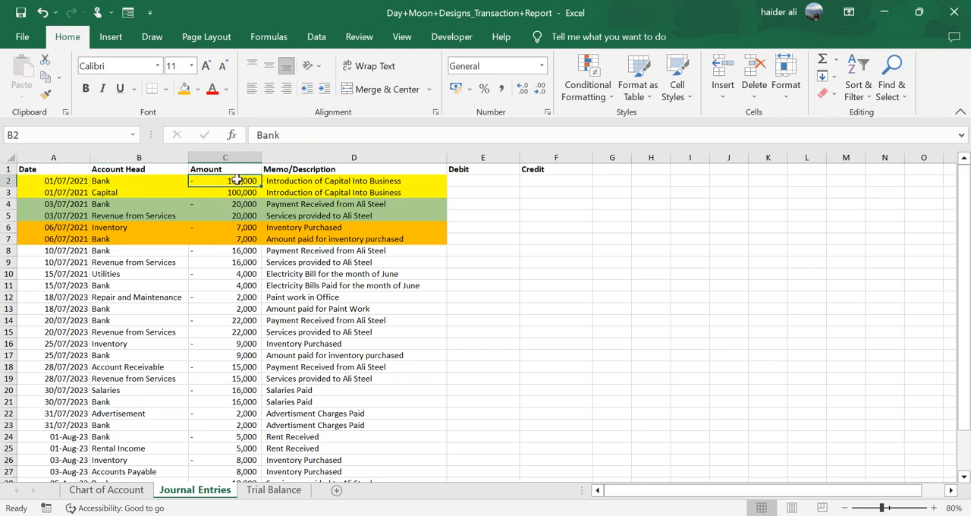
pyautogui.click(310, 180)
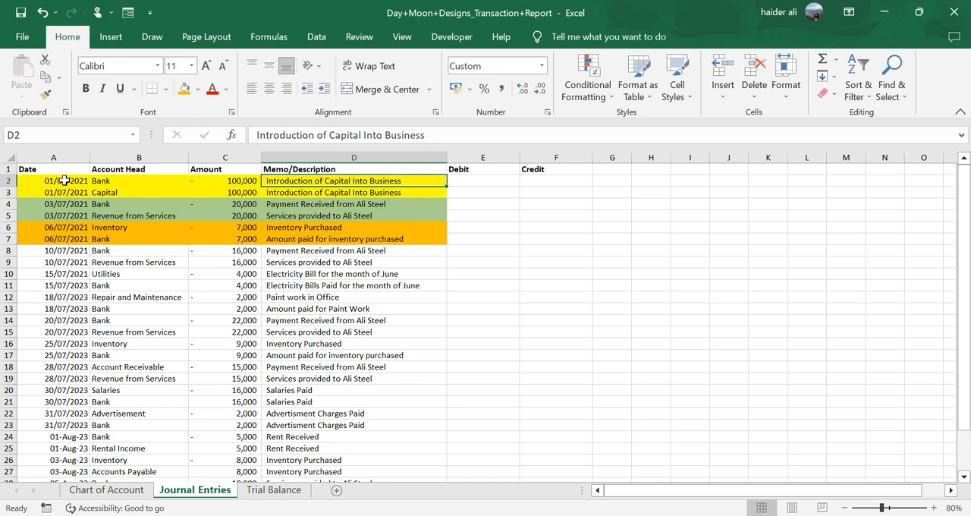
pyautogui.moveTo(64, 181); pyautogui.dragTo(308, 187)
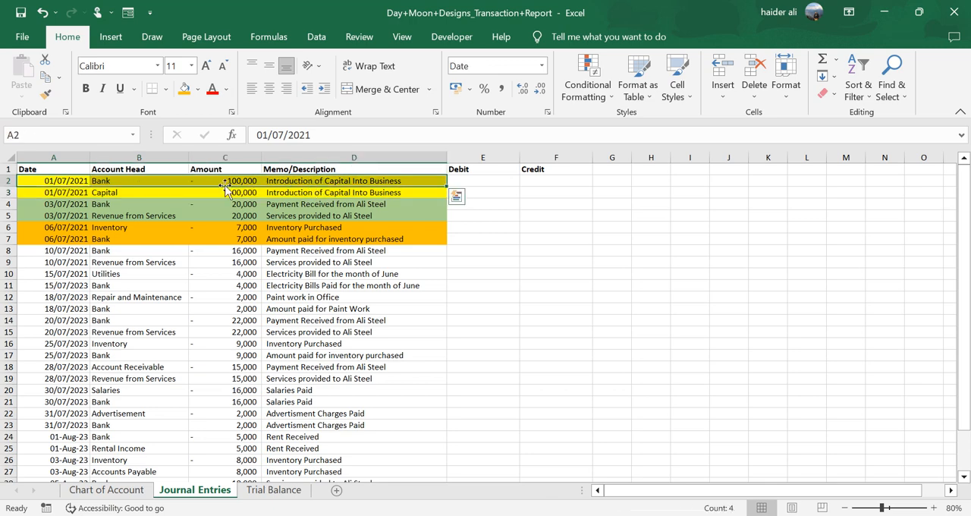
pyautogui.click(114, 182)
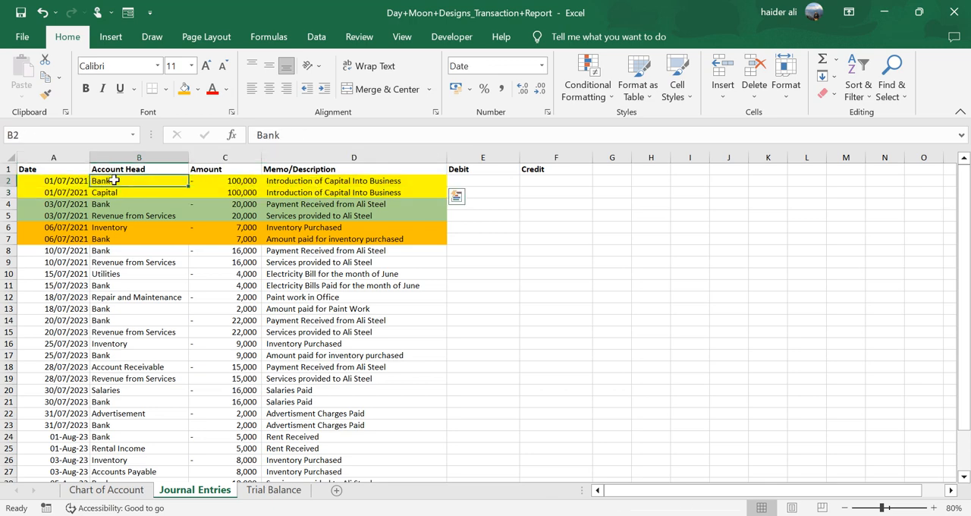
pyautogui.click(226, 184)
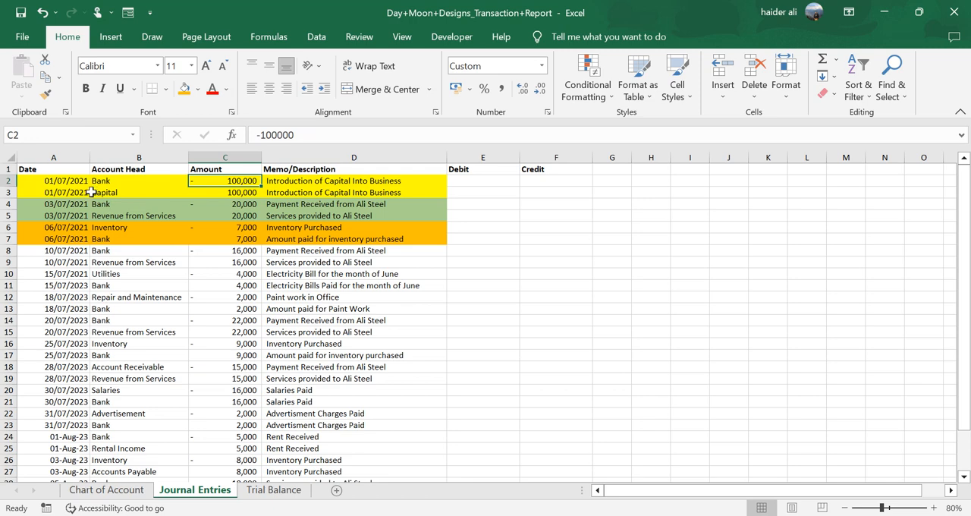
pyautogui.click(116, 191)
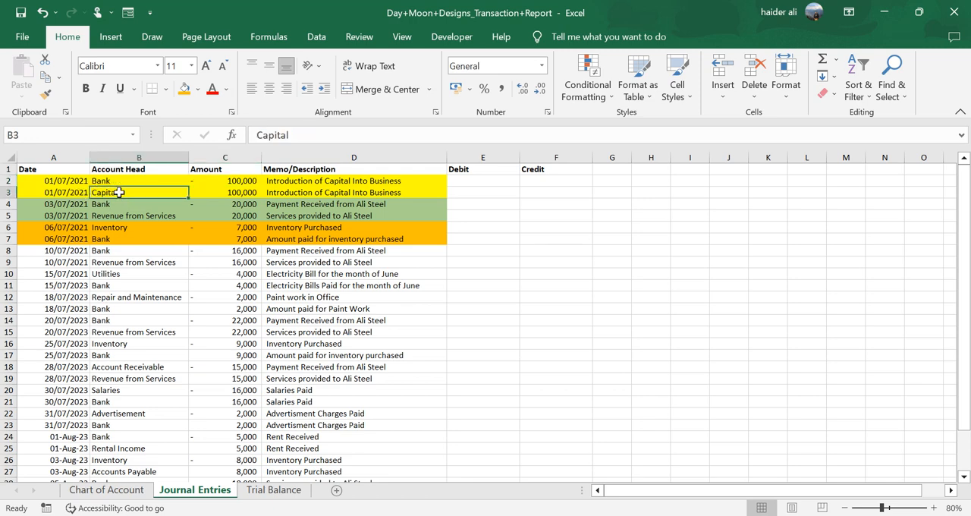
pyautogui.click(227, 194)
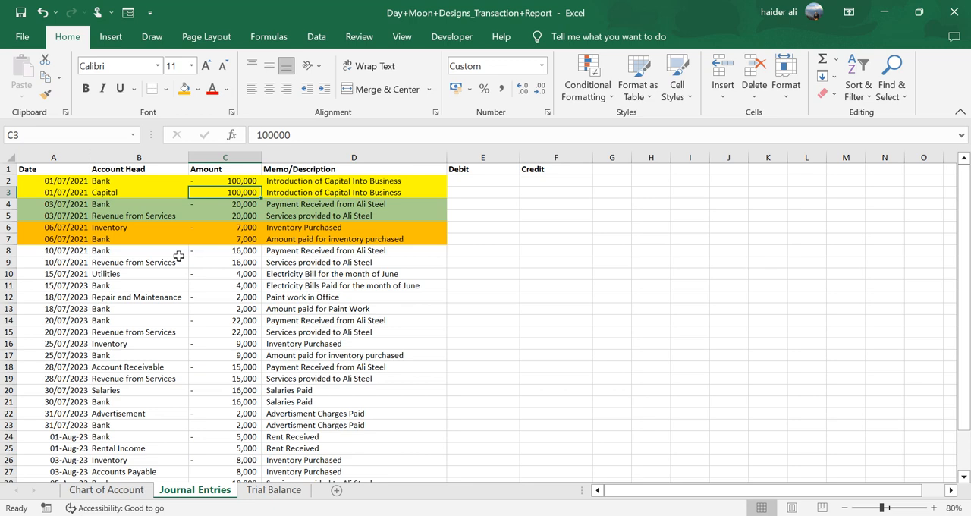
# - Examine the dates, account heads and signed amounts of the service revenue entry in rows 4 and 5
pyautogui.click(80, 204)
pyautogui.click(126, 204)
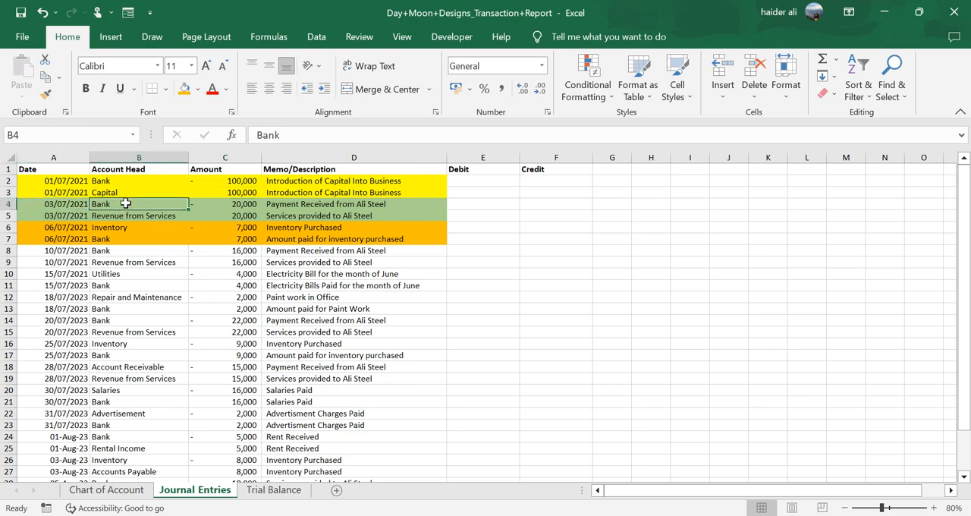
pyautogui.click(227, 204)
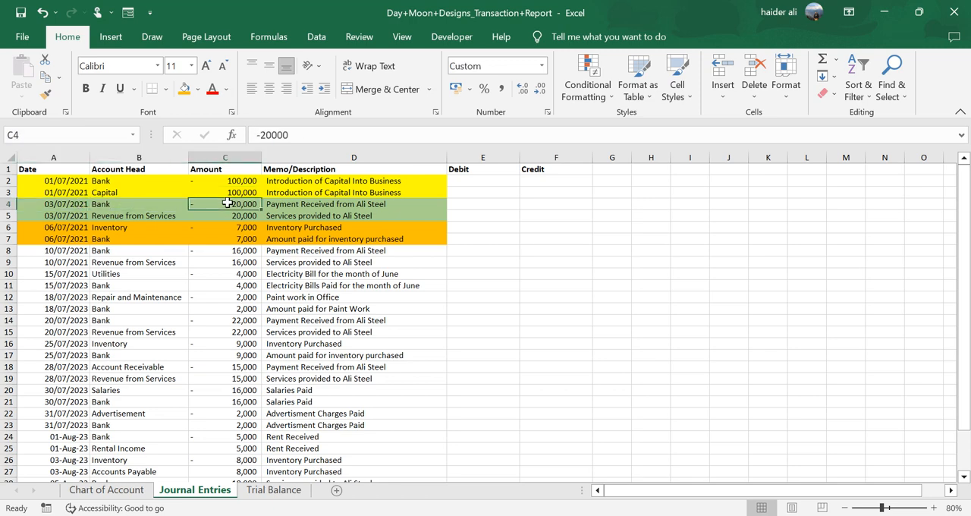
pyautogui.click(66, 215)
pyautogui.click(132, 215)
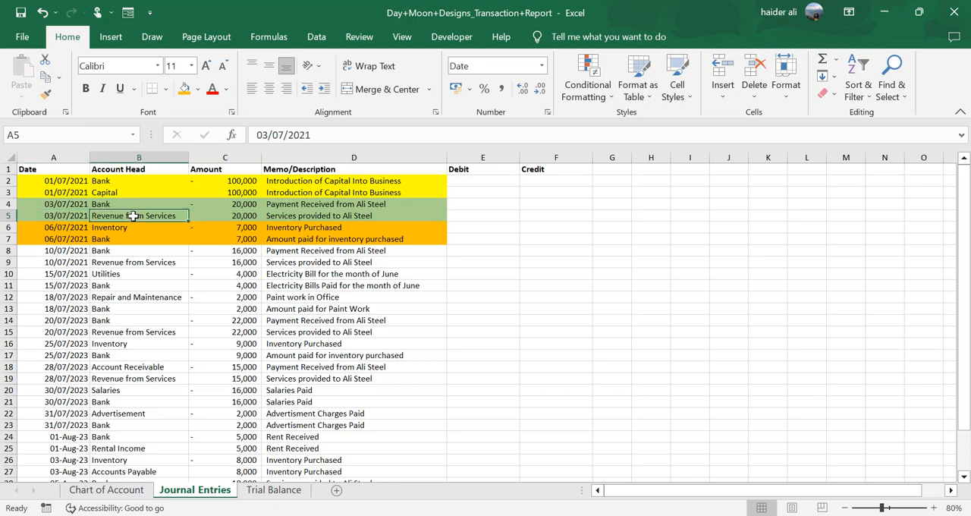
pyautogui.click(241, 216)
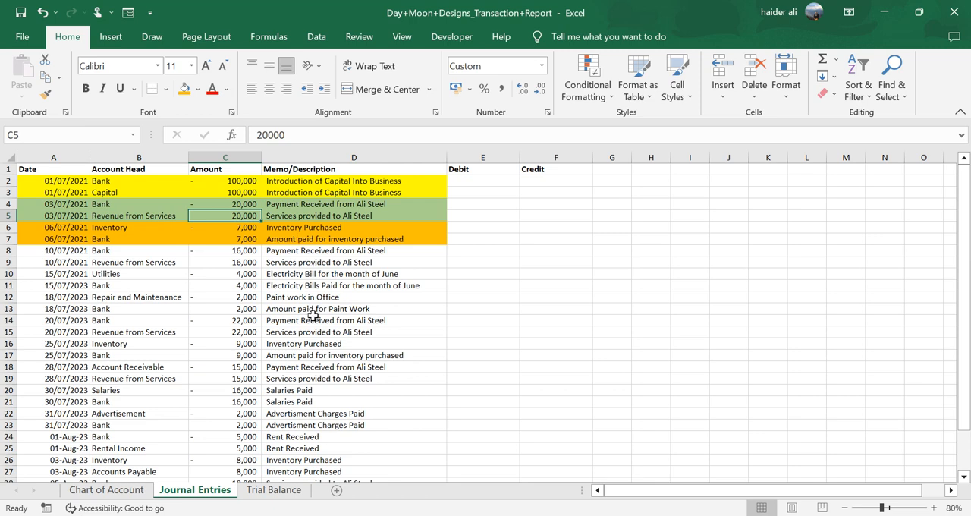
# - Add a journal line in row 30 dated 7 Aug 2023 with account head Inventory and amount 8000
pyautogui.scroll(-3, 295, 351)
pyautogui.click(76, 402)
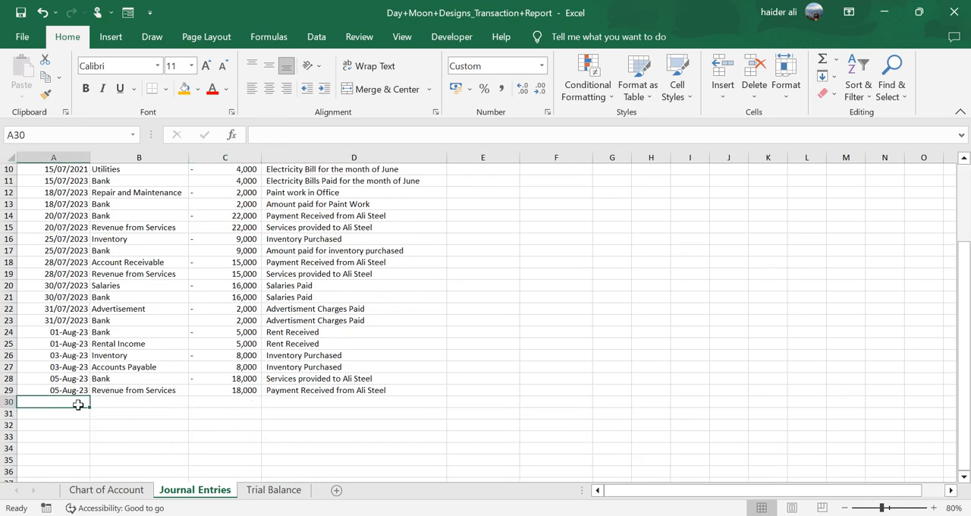
pyautogui.write('7 Aug 2023')
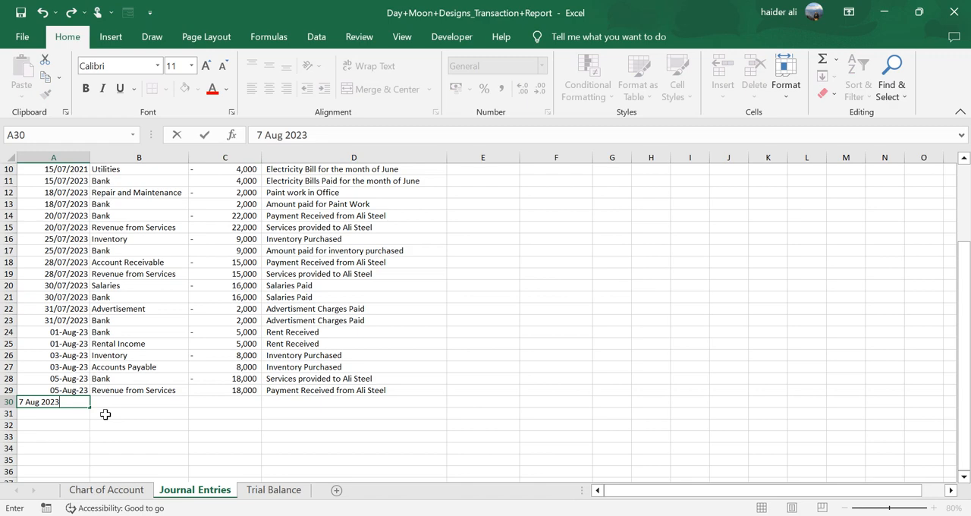
pyautogui.press('Tab')
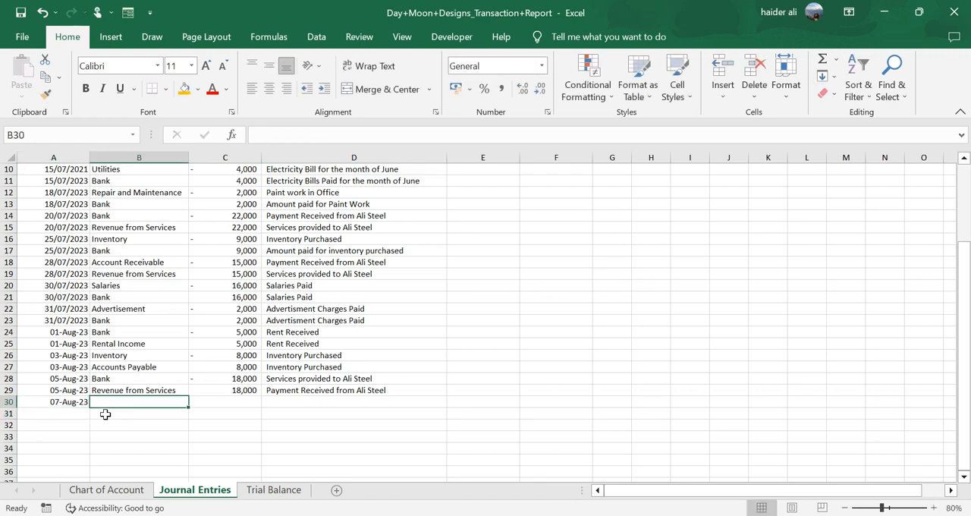
pyautogui.write('Inventory')
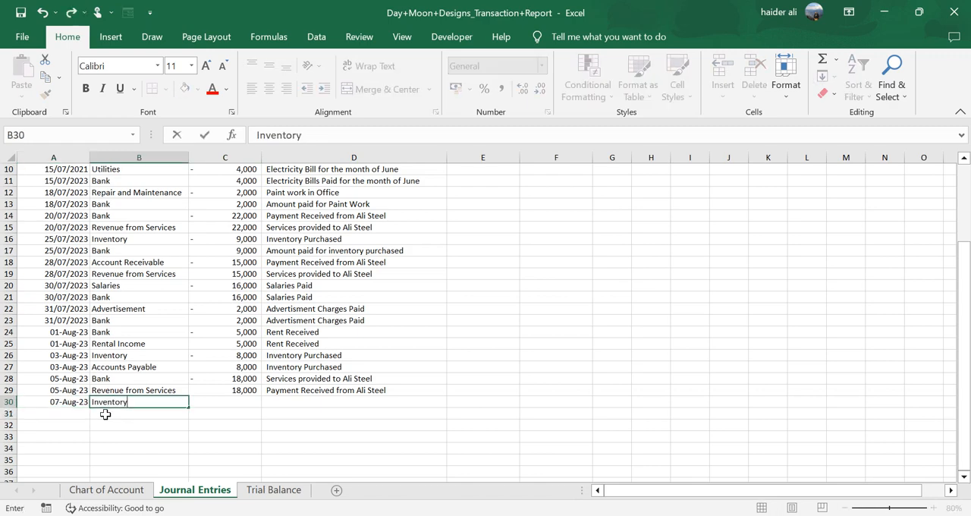
pyautogui.press('Tab')
pyautogui.write('8000')
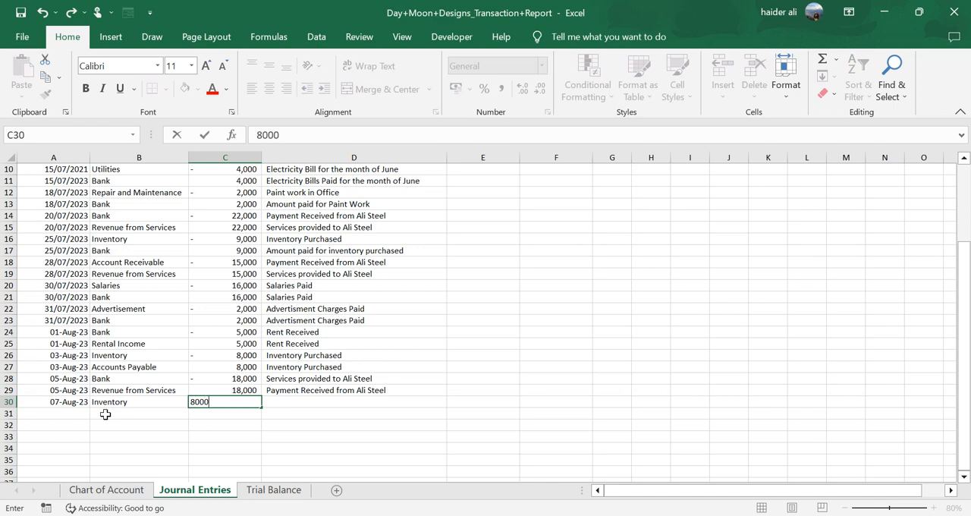
# - Start the matching line in row 31 by copying the date from A30 and entering Bank as the account head
pyautogui.click(106, 414)
pyautogui.press('Left')
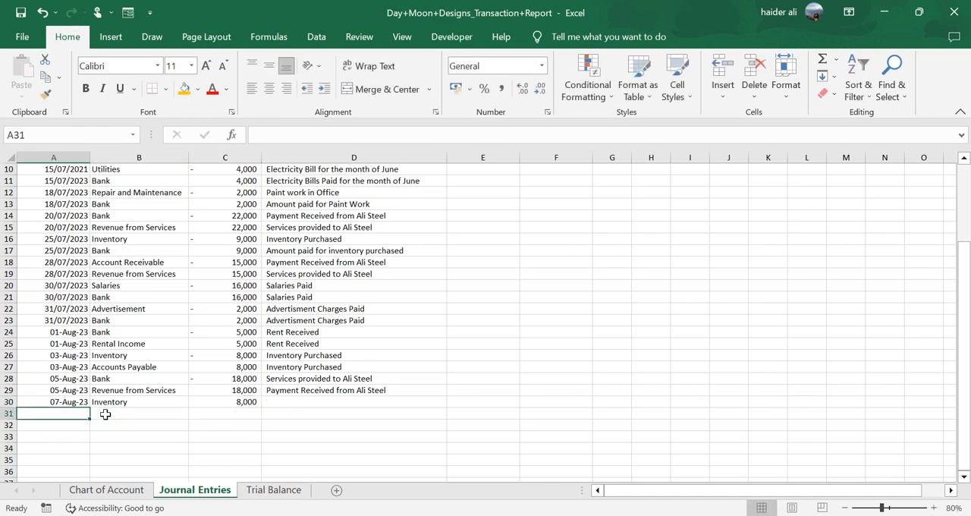
pyautogui.hotkey('ctrl', 'd')
pyautogui.press('Right')
pyautogui.write('Bank')
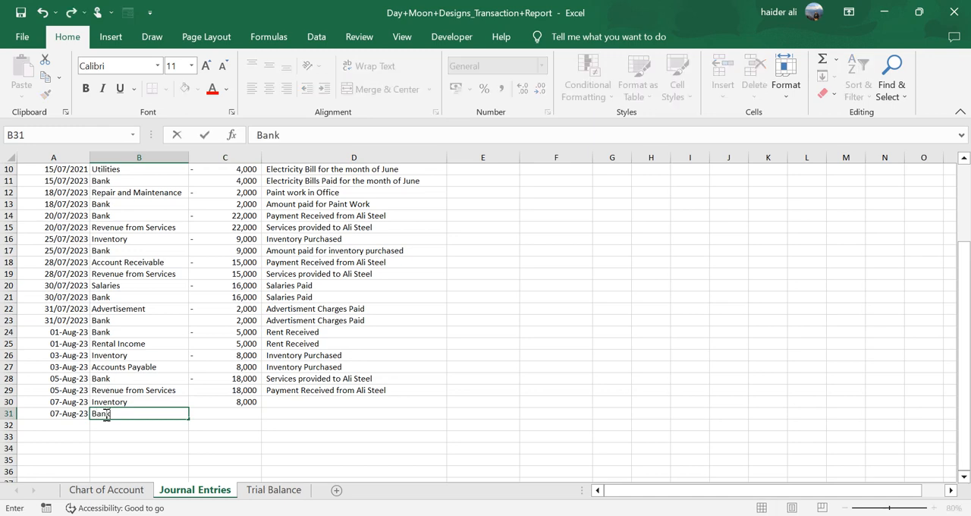
pyautogui.press('Return')
# - Enter 8000 as the amount of the Bank line in C31
pyautogui.press('Up')
pyautogui.press('Right')
pyautogui.write('9000')
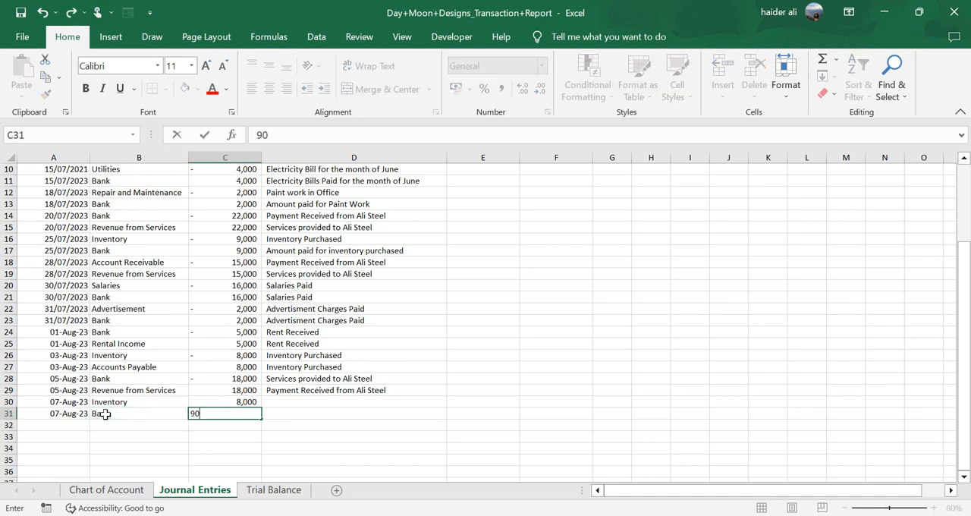
pyautogui.press('BackSpace')
pyautogui.press('BackSpace')
pyautogui.press('BackSpace')
pyautogui.press('BackSpace')
pyautogui.write('8000')
pyautogui.press('Return')
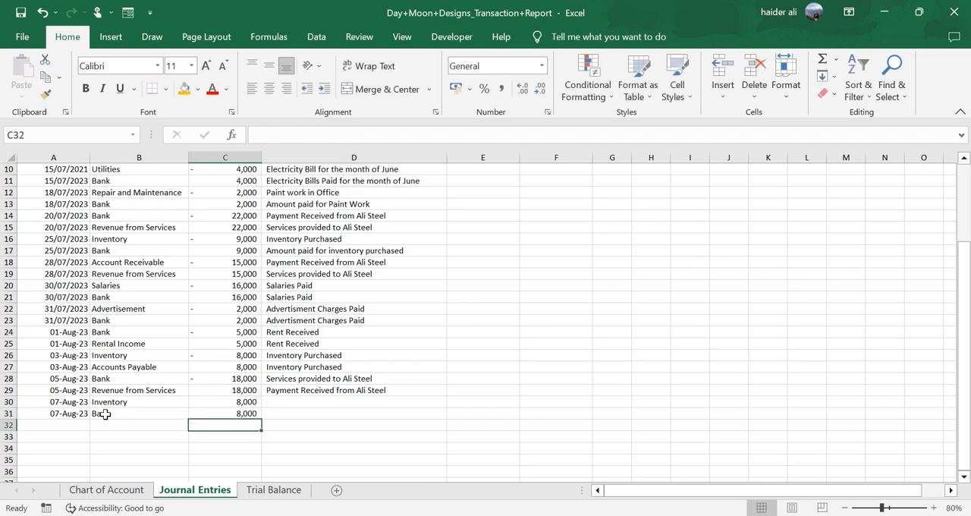
# - Change the Inventory amount in C30 to -8000, following the sign convention of the capital entry in C2 and C3
pyautogui.scroll(3, 237, 358)
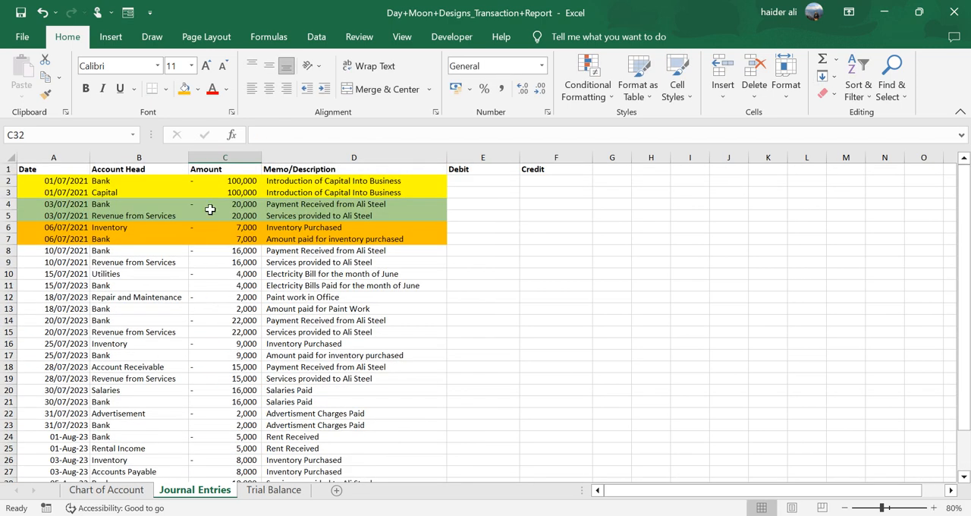
pyautogui.click(217, 183)
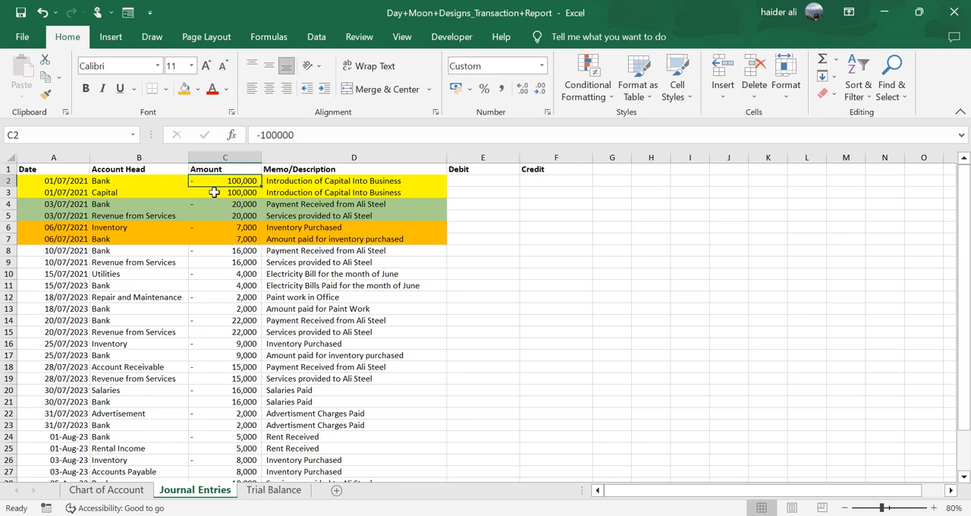
pyautogui.click(214, 192)
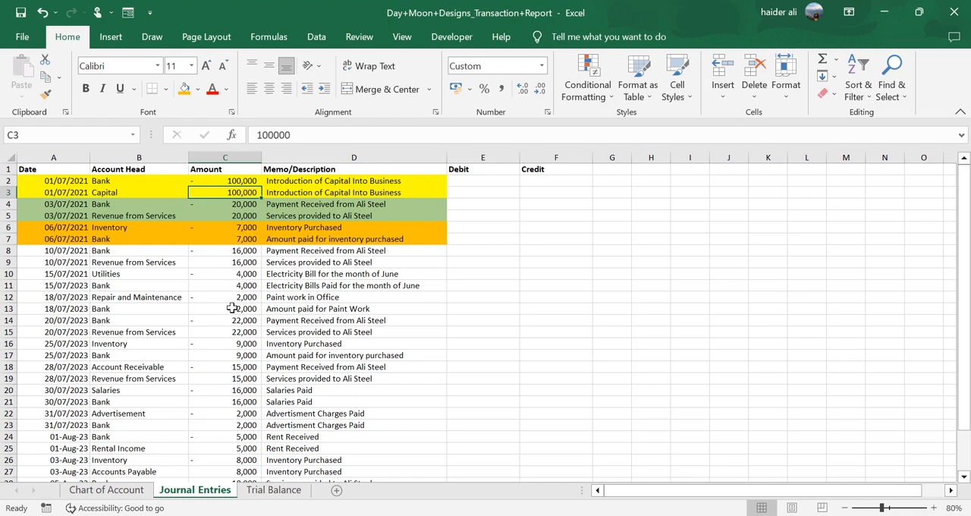
pyautogui.scroll(-4, 221, 308)
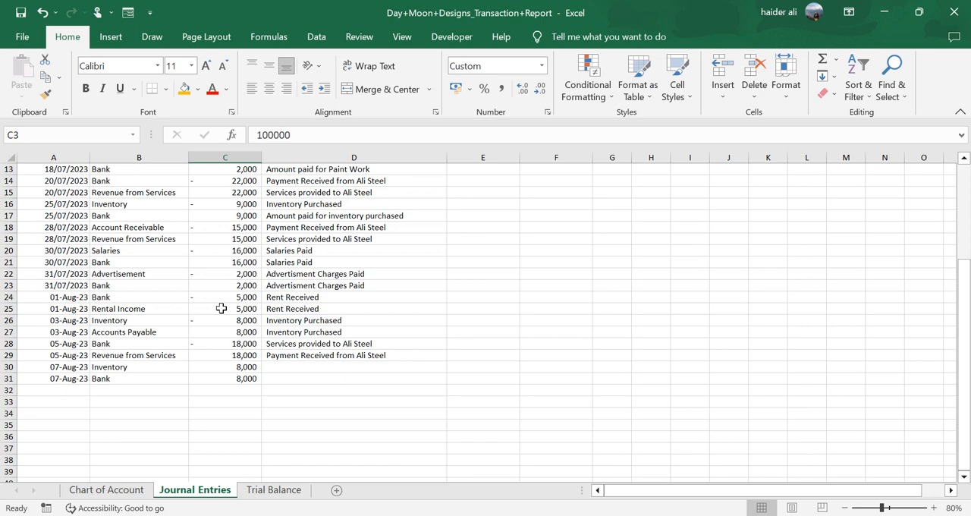
pyautogui.doubleClick(217, 368)
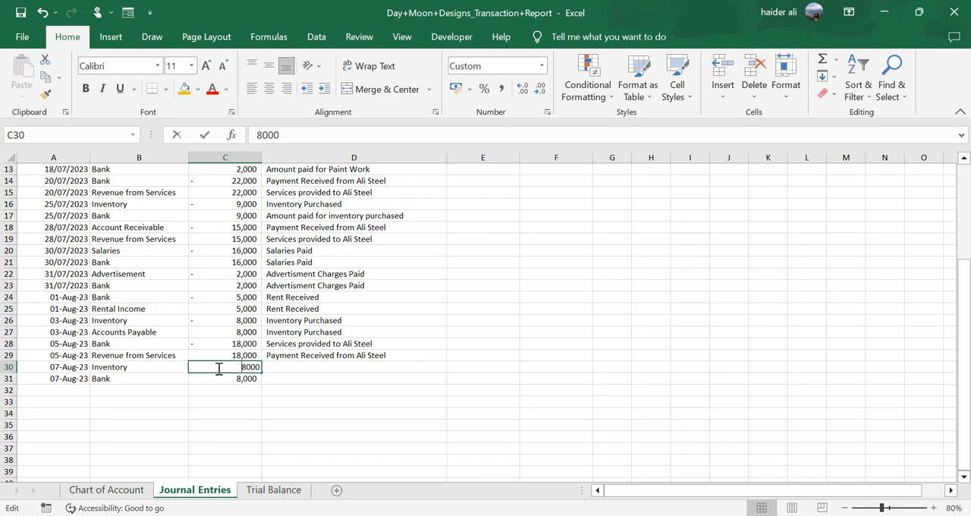
pyautogui.write('-')
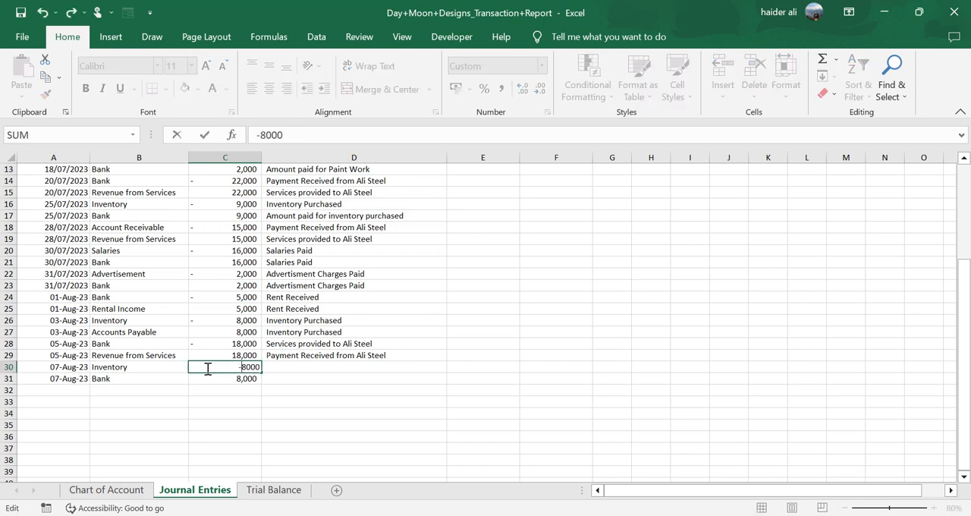
pyautogui.press('Return')
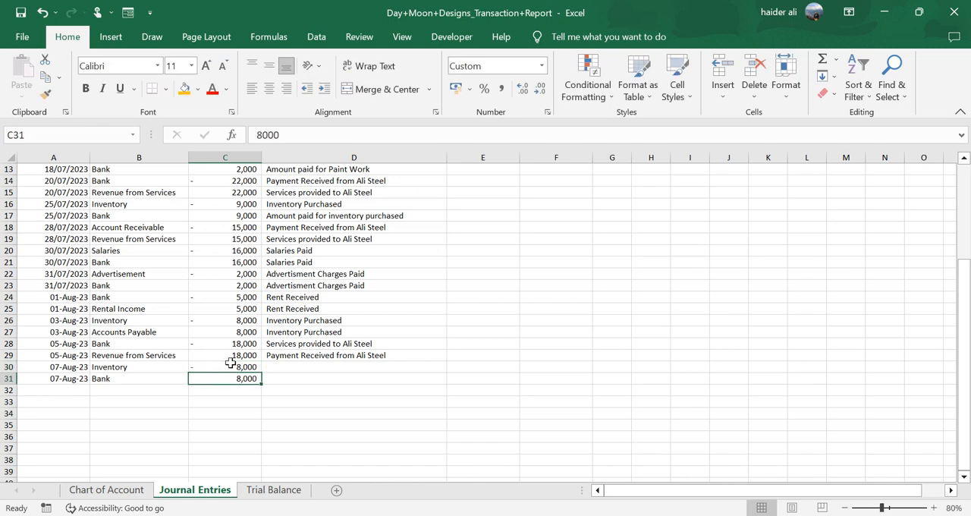
# - Enter the formula =MIN(C2,0) in E2 under Debit to pick up the negative amount of the first journal line
pyautogui.scroll(4, 231, 363)
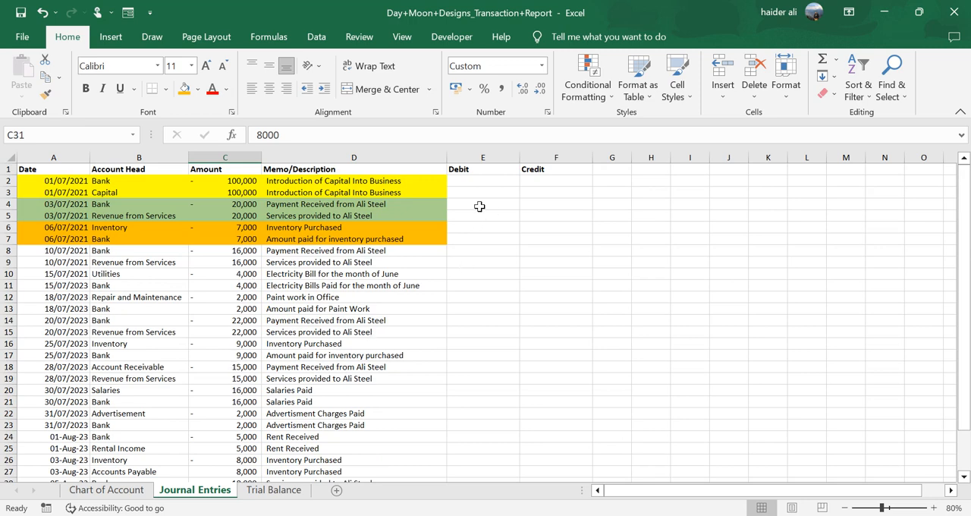
pyautogui.click(485, 154)
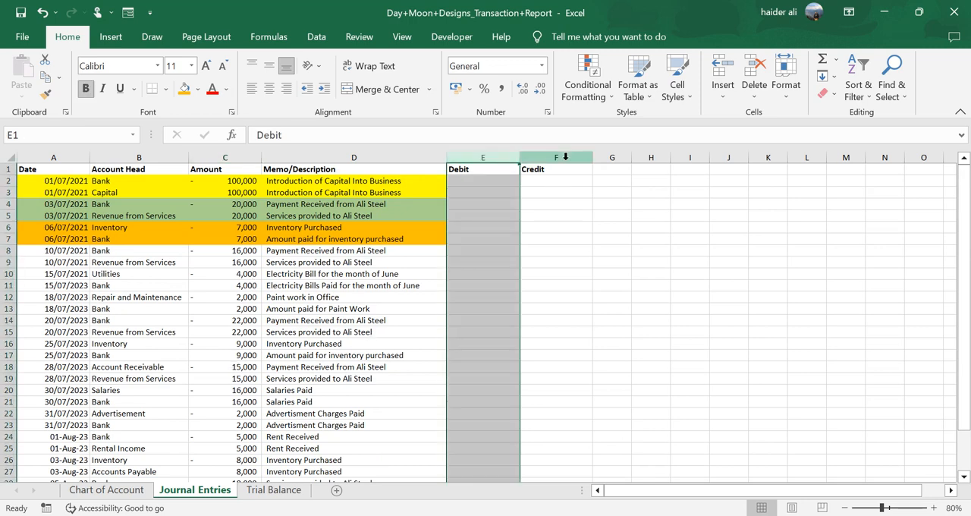
pyautogui.click(566, 156)
pyautogui.click(494, 180)
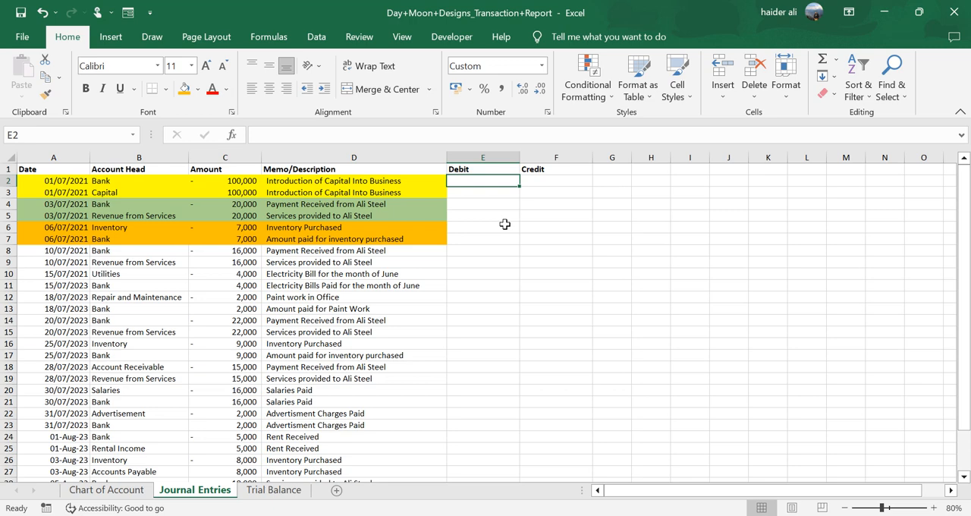
pyautogui.write('=min')
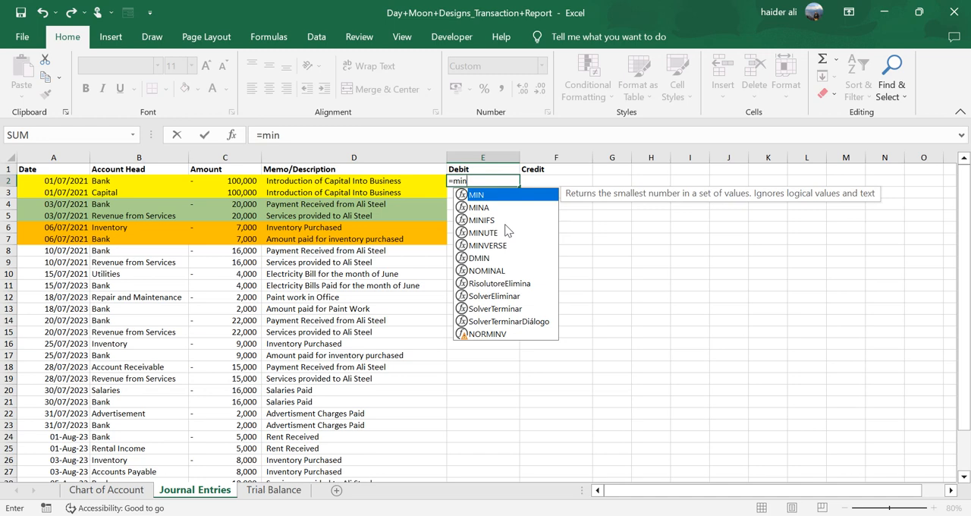
pyautogui.press('Tab')
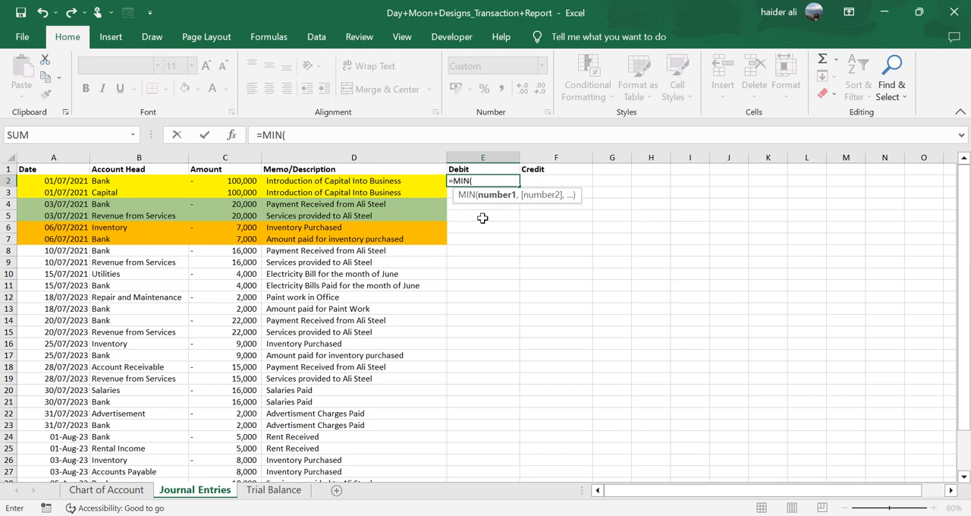
pyautogui.click(249, 180)
pyautogui.write(',0')
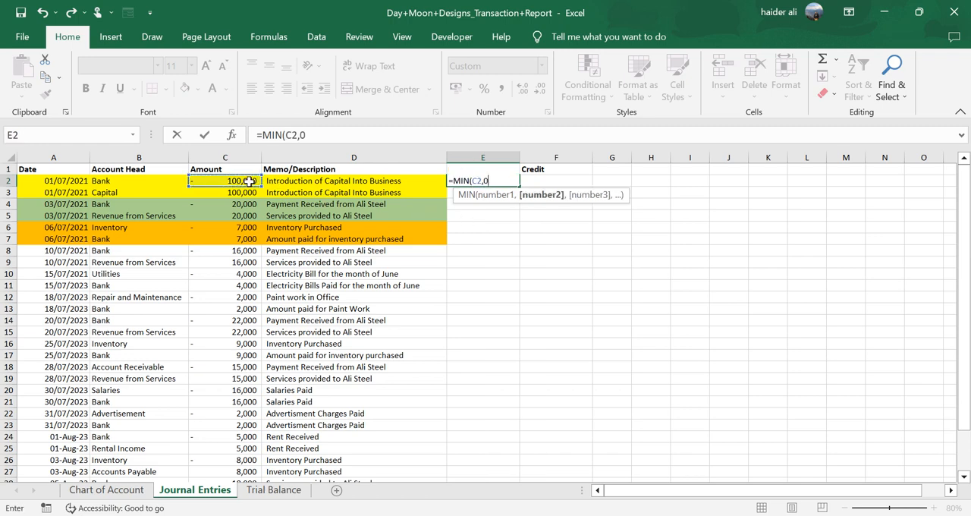
pyautogui.write(')')
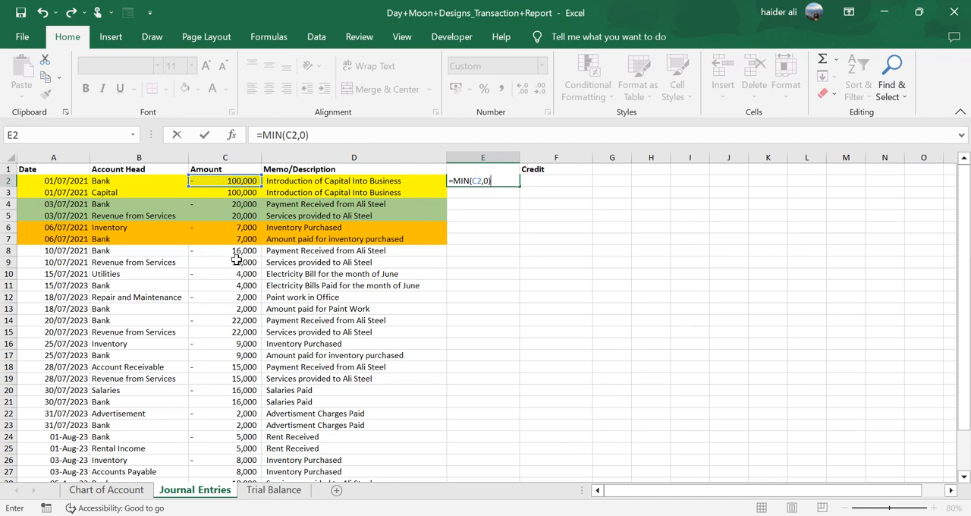
pyautogui.hotkey('ctrl', 'Return')
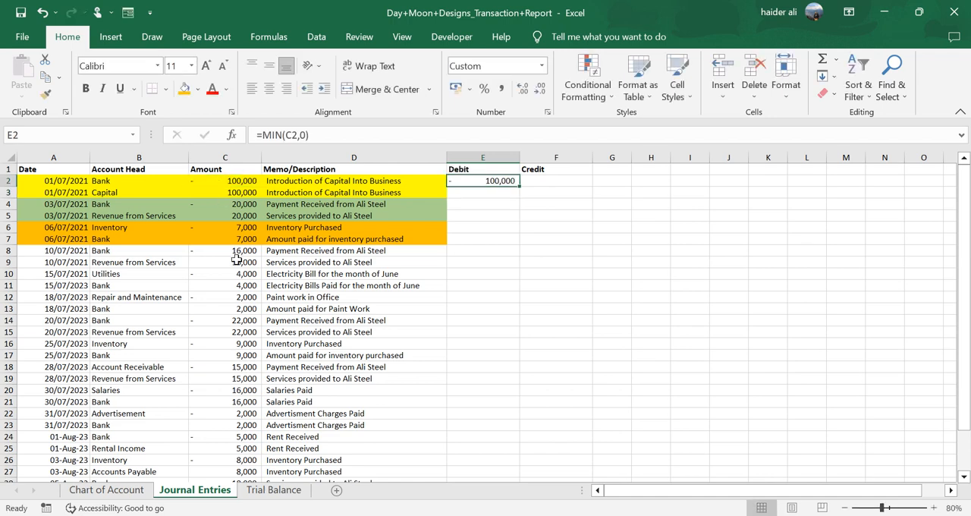
# - Enter =MAX(C2,0) in F2 under Credit and fill the formulas in E2:F2 down all journal rows
pyautogui.press('Tab')
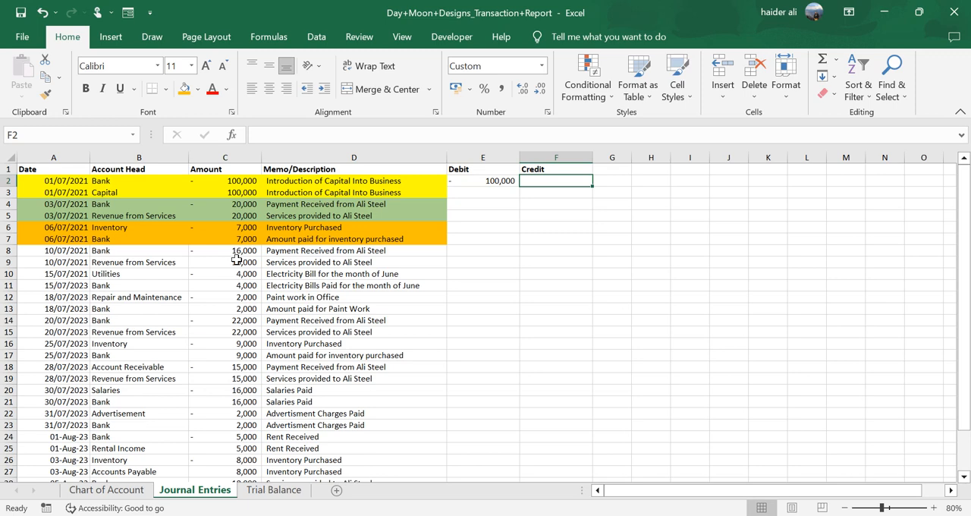
pyautogui.write('=max')
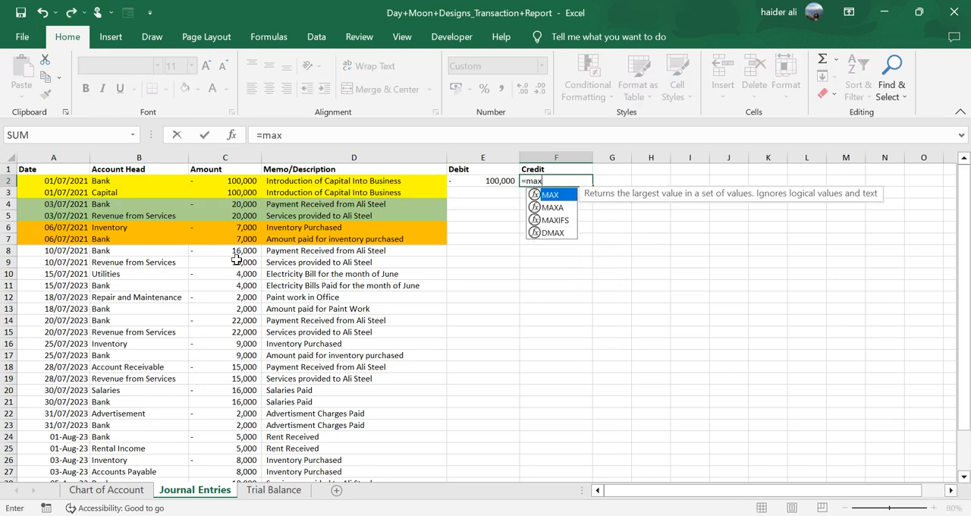
pyautogui.write('(')
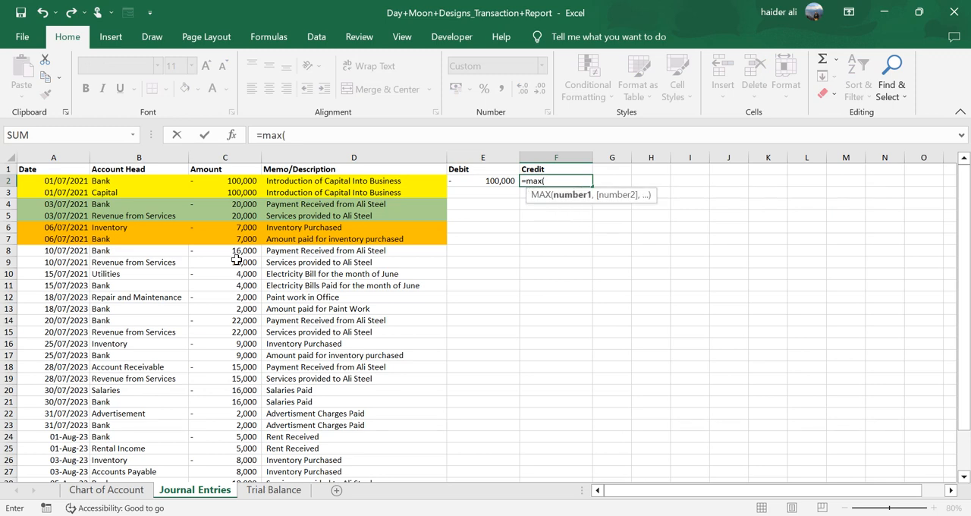
pyautogui.click(222, 179)
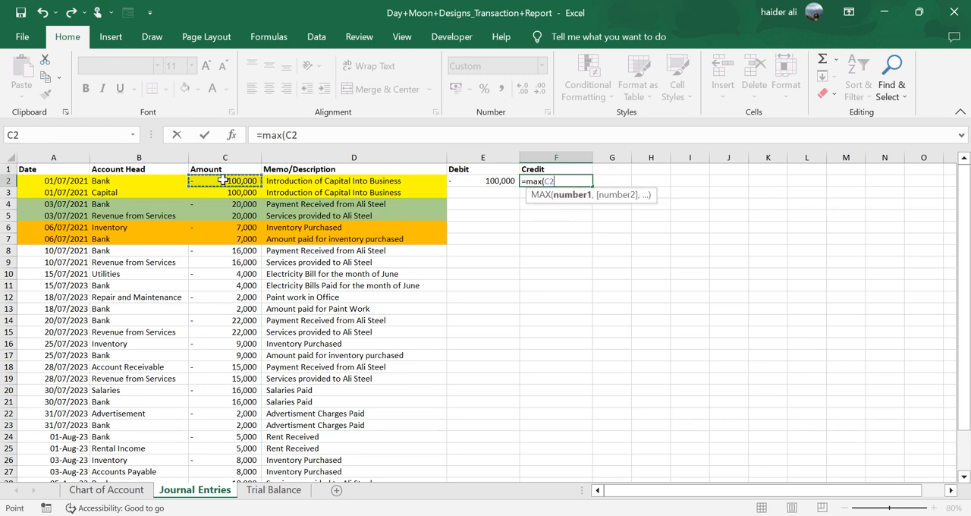
pyautogui.write(',0')
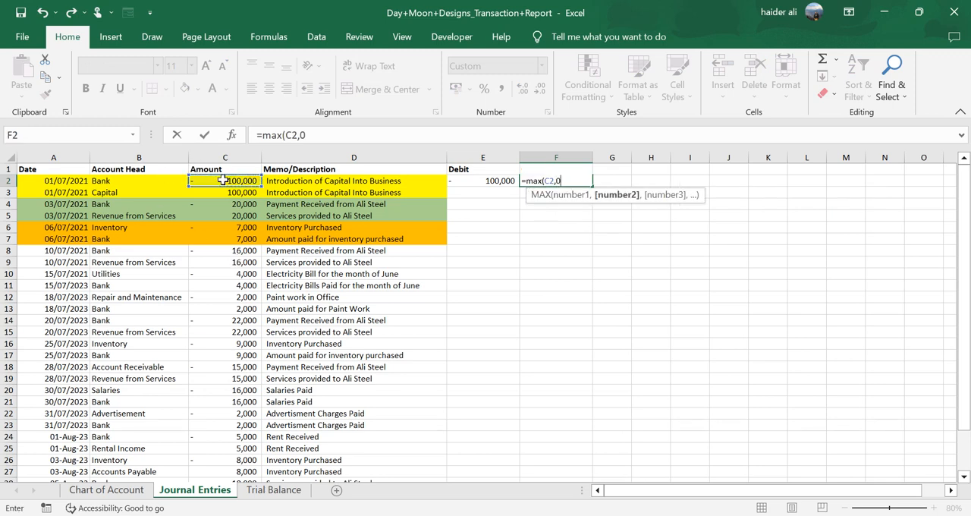
pyautogui.write(')')
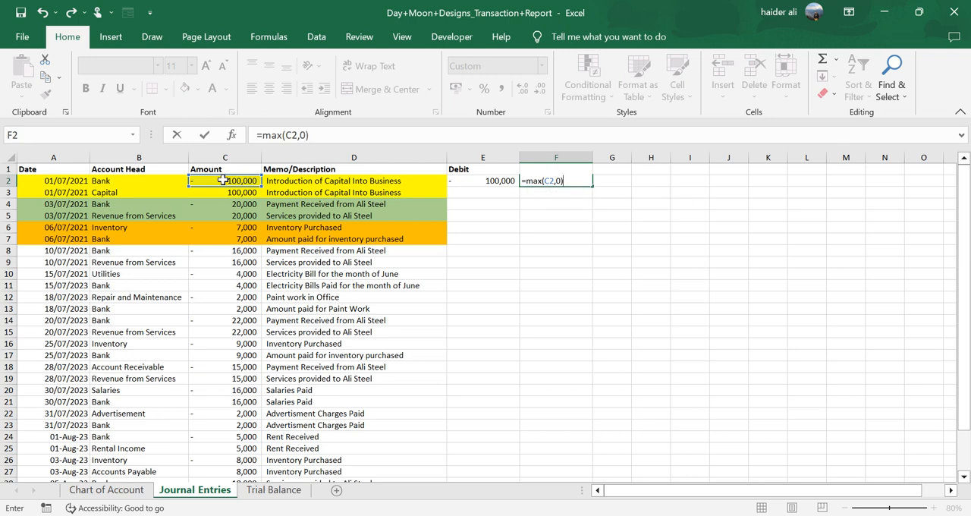
pyautogui.press('Return')
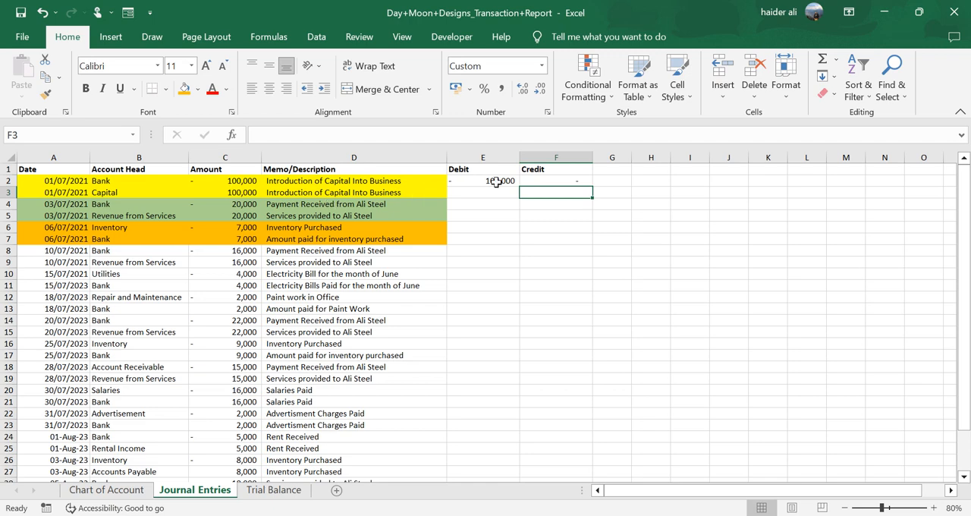
pyautogui.moveTo(494, 181); pyautogui.dragTo(565, 182)
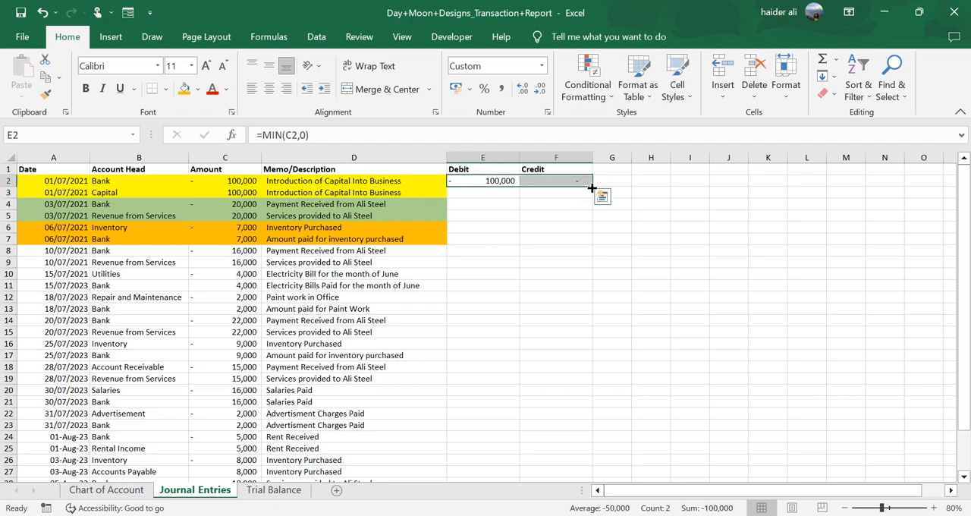
pyautogui.doubleClick(592, 186)
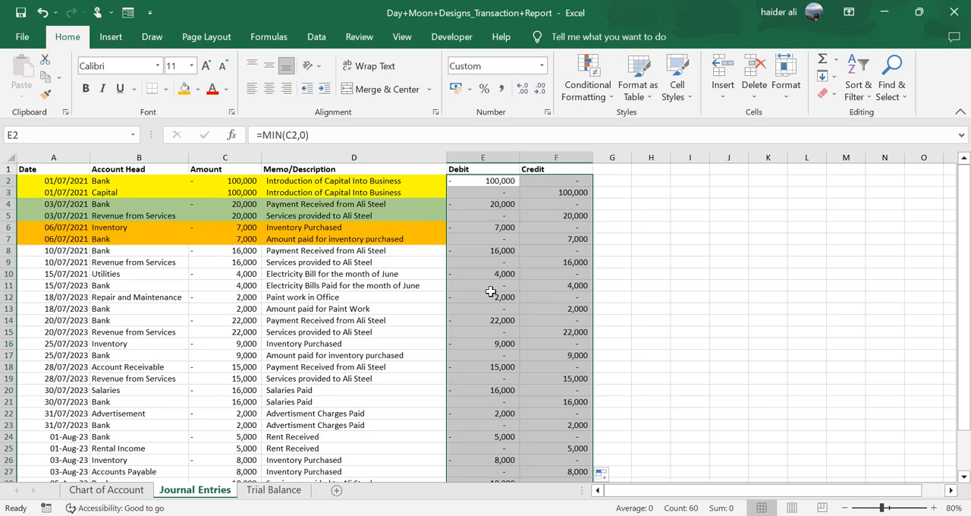
# - Change the Debit formula in E2 to =-MIN(C2,0) and fill it down the column
pyautogui.click(470, 182)
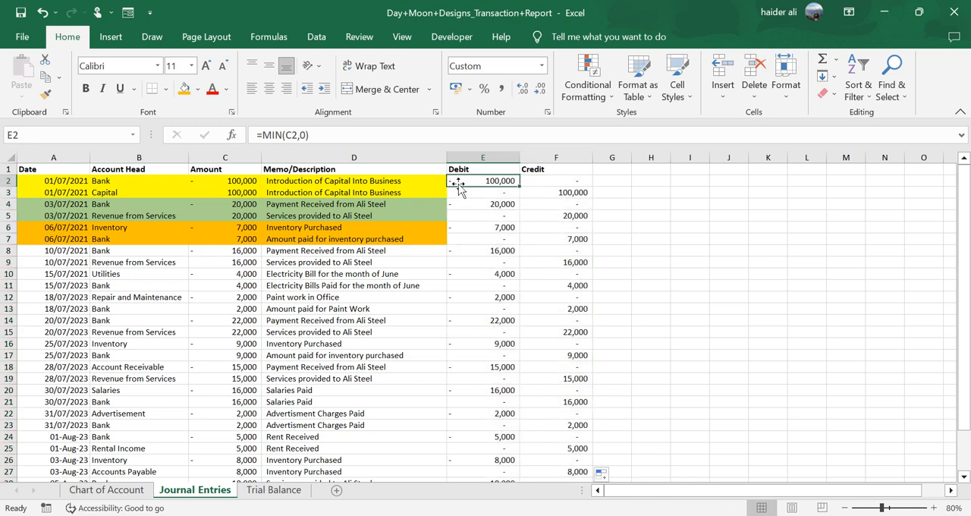
pyautogui.click(261, 135)
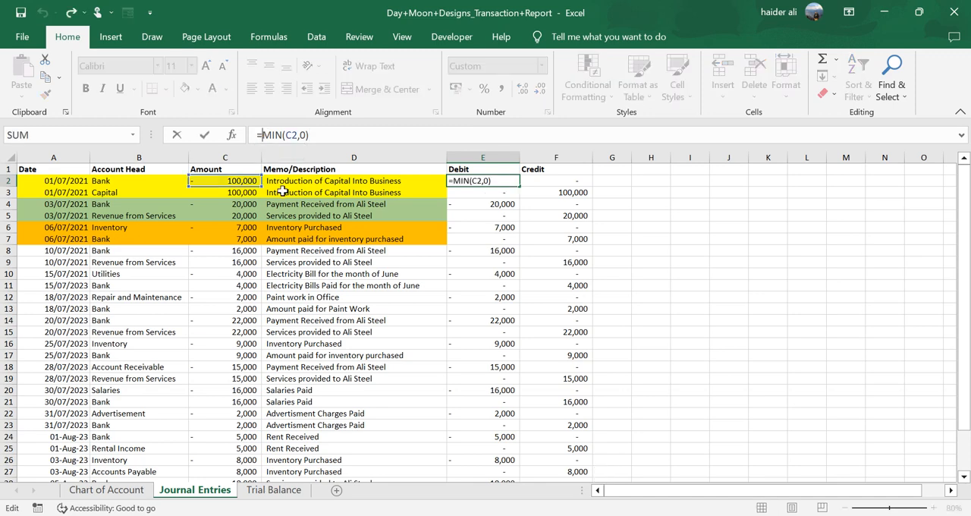
pyautogui.write('-')
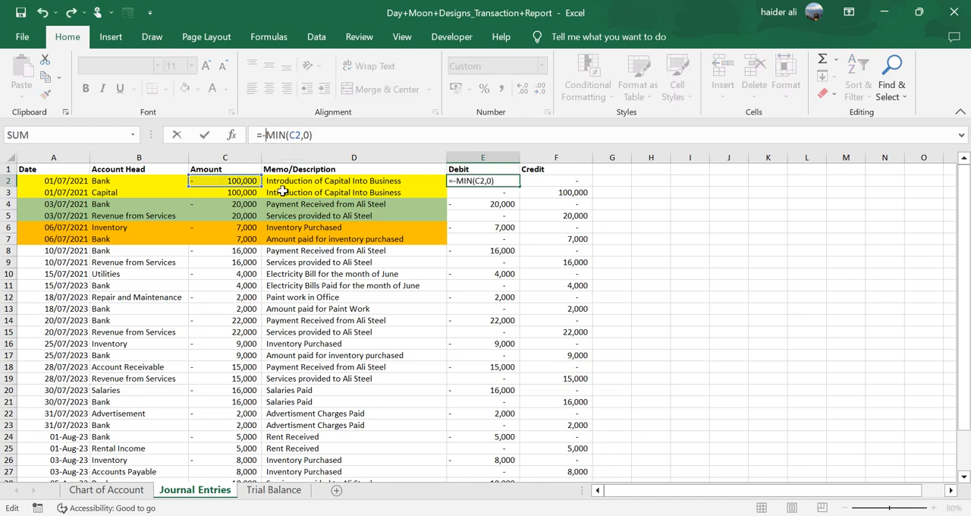
pyautogui.press('Return')
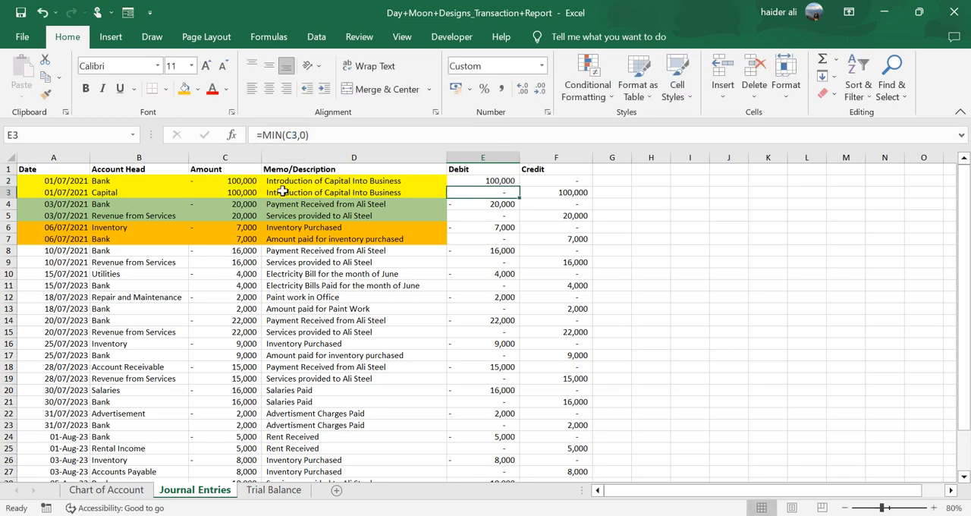
pyautogui.click(501, 182)
pyautogui.doubleClick(520, 190)
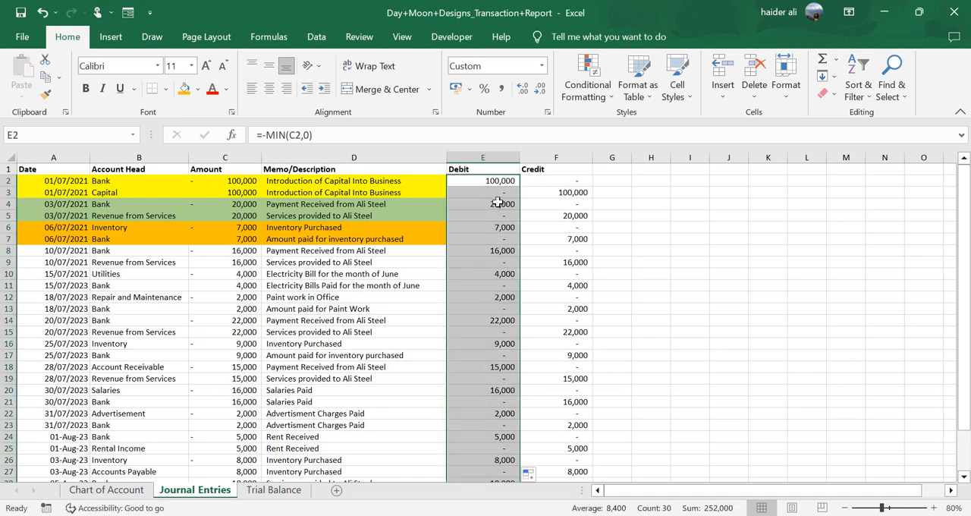
pyautogui.click(487, 185)
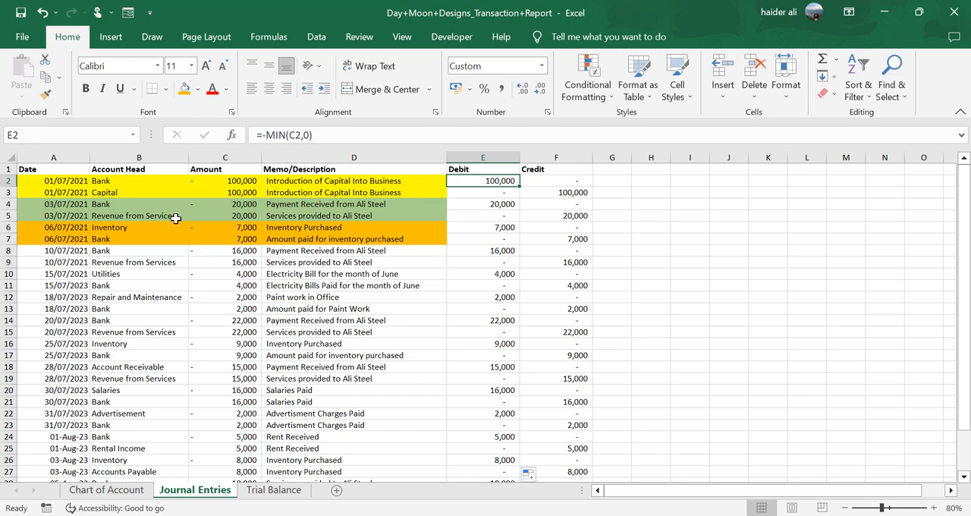
# - On the Chart of Account sheet, shade the account names in A2:A12 orange
pyautogui.click(124, 180)
pyautogui.click(137, 216)
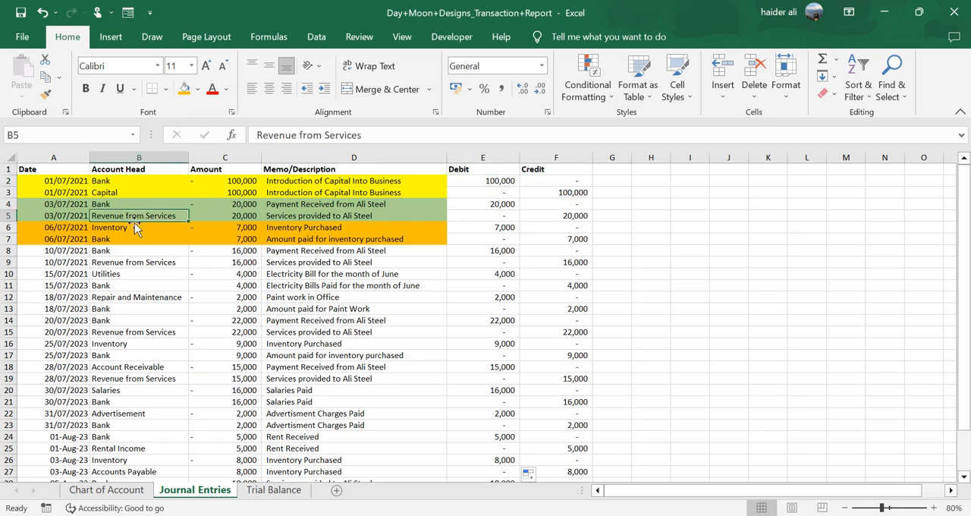
pyautogui.click(115, 227)
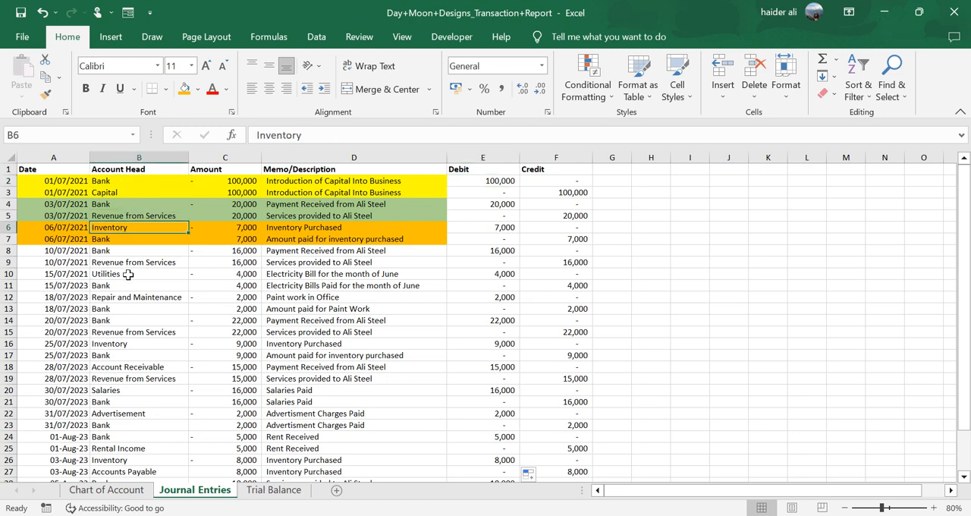
pyautogui.click(128, 275)
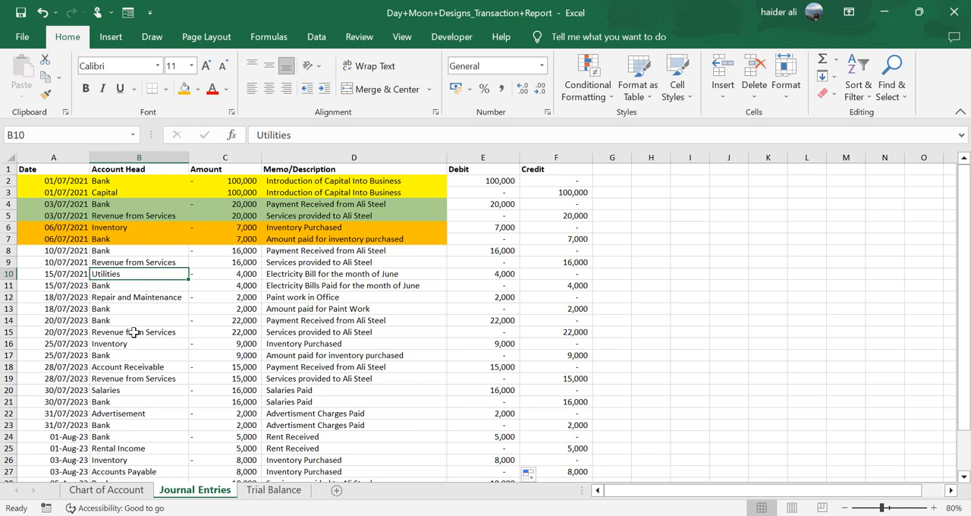
pyautogui.click(107, 490)
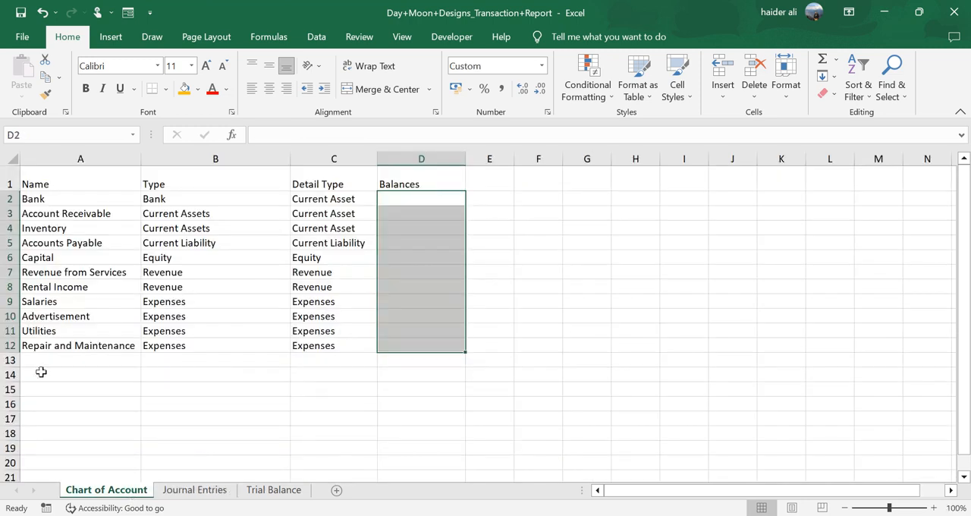
pyautogui.moveTo(85, 199); pyautogui.dragTo(63, 346)
pyautogui.click(188, 86)
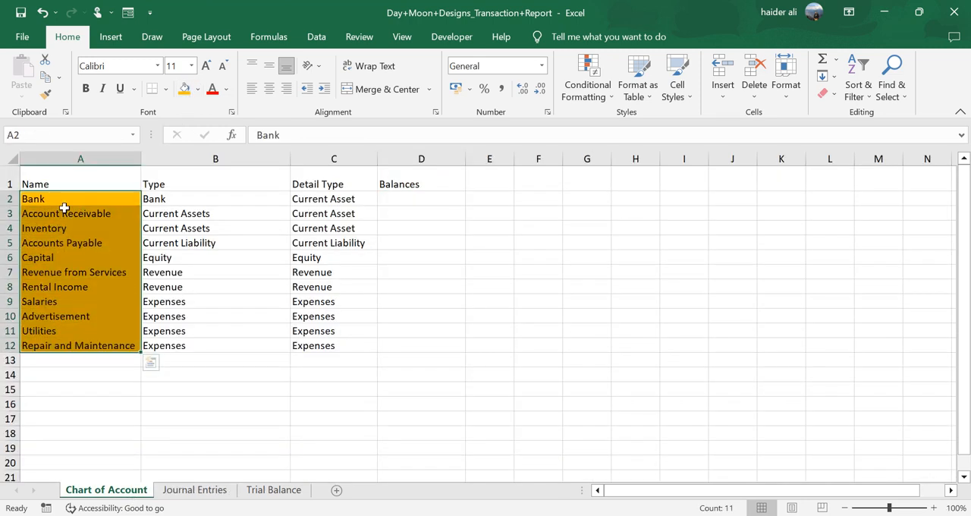
# - Examine the account names and detail types in the chart of accounts, comparing them with the account heads in Journal Entries
pyautogui.click(64, 201)
pyautogui.click(66, 214)
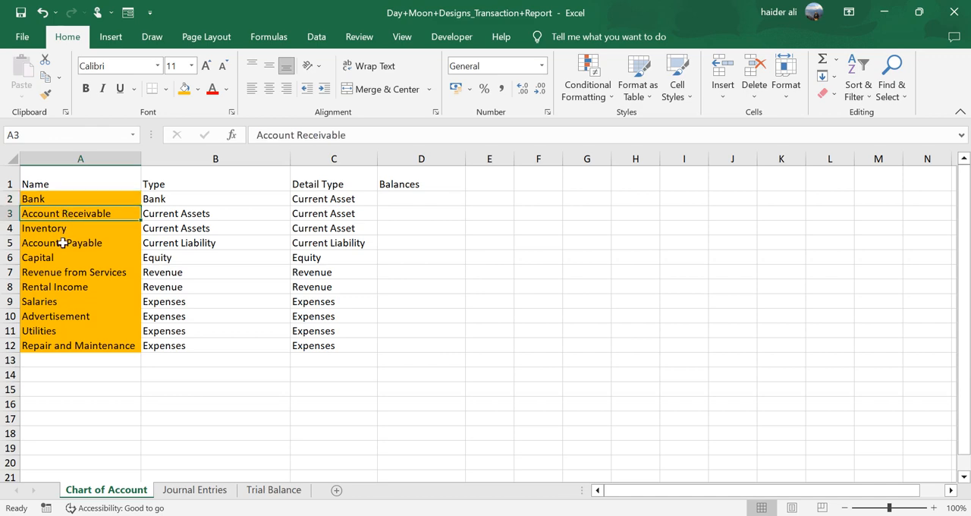
pyautogui.click(64, 200)
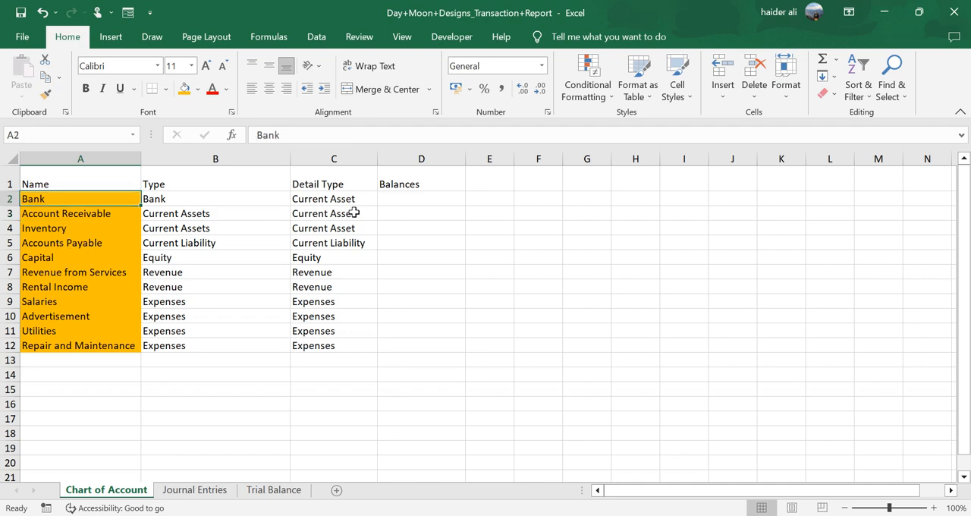
pyautogui.moveTo(342, 199); pyautogui.dragTo(333, 230)
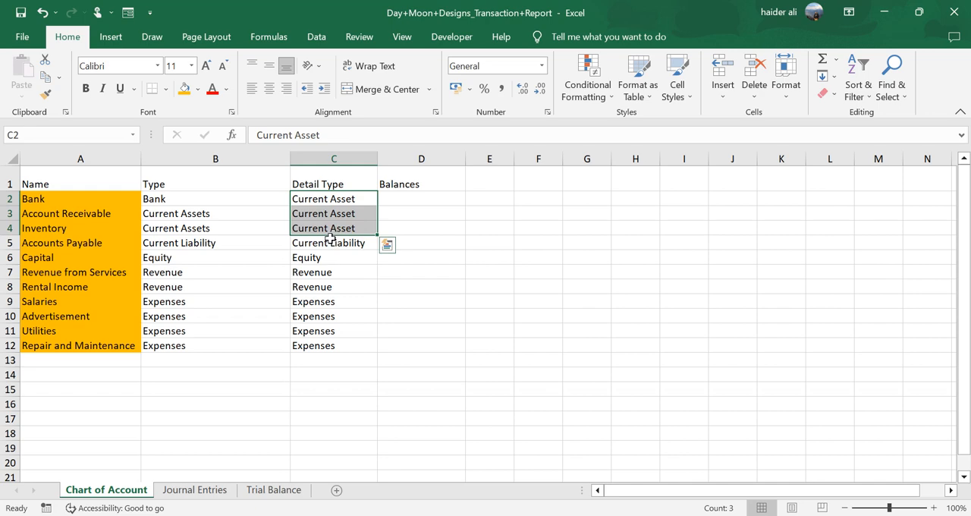
pyautogui.click(331, 242)
pyautogui.click(325, 258)
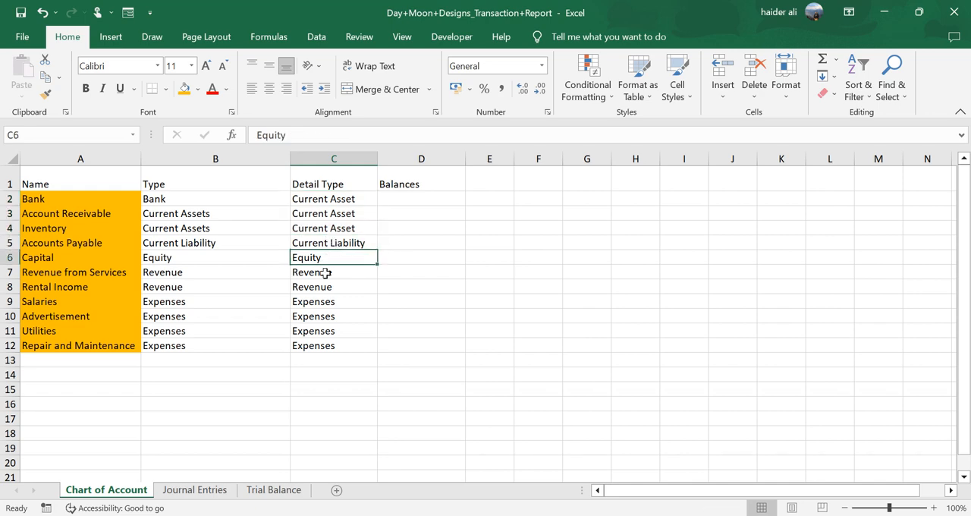
pyautogui.moveTo(324, 273); pyautogui.dragTo(321, 345)
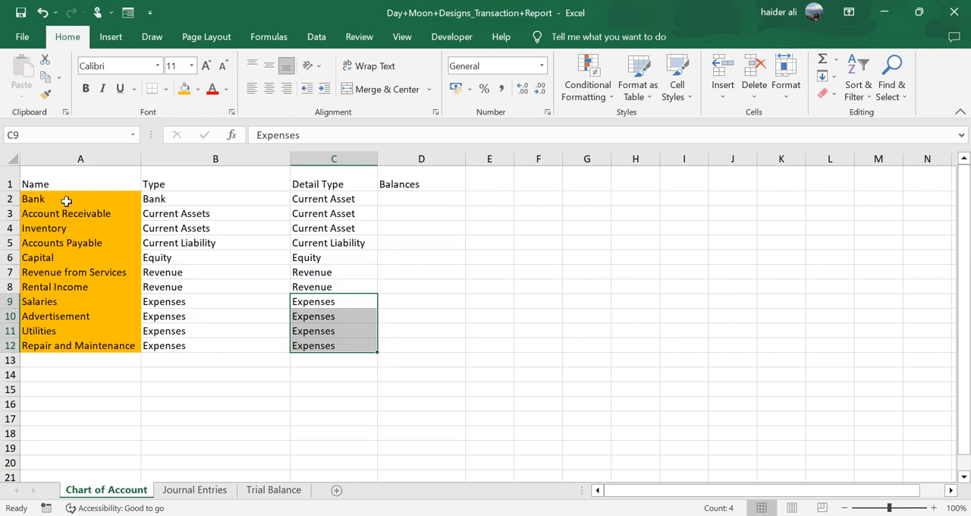
pyautogui.click(198, 488)
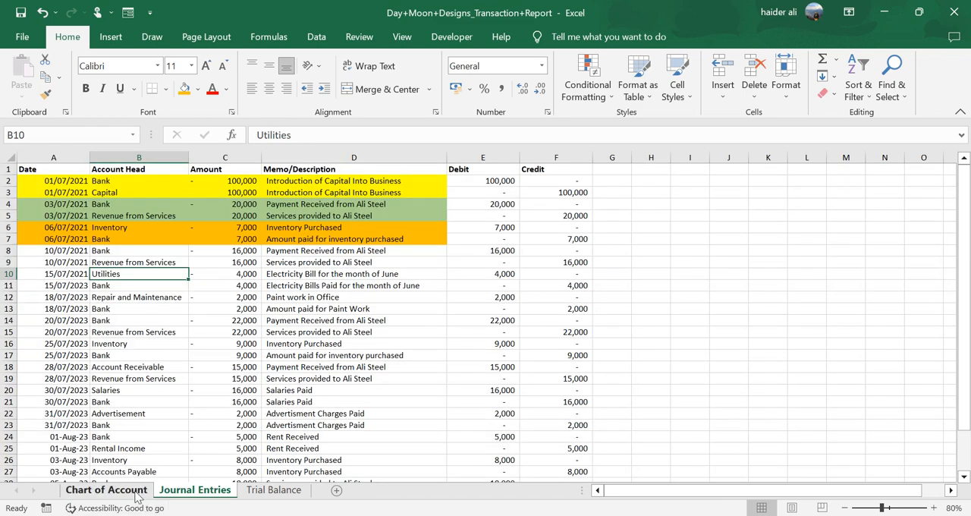
pyautogui.moveTo(118, 186); pyautogui.dragTo(125, 391)
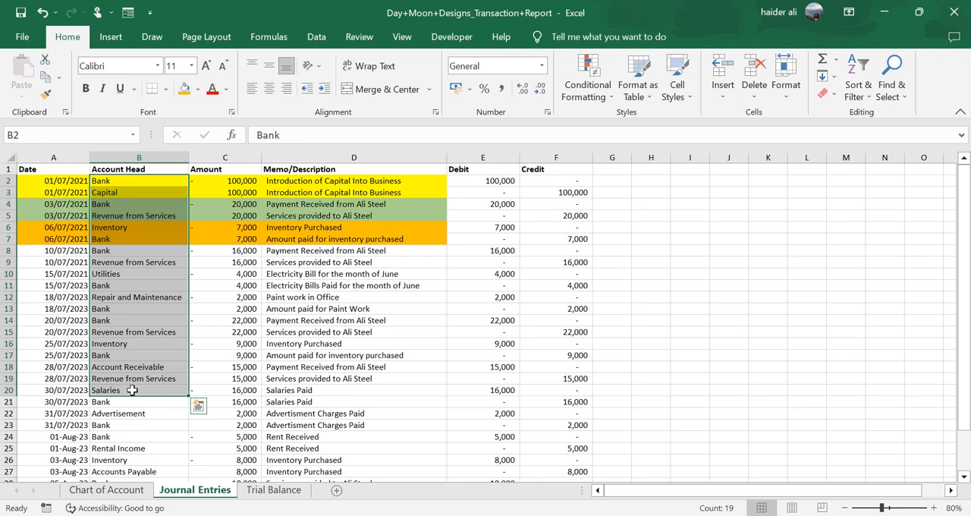
# - Examine the detail types and the Balances column in the chart of accounts alongside the Debit and Credit columns in Journal Entries
pyautogui.click(121, 491)
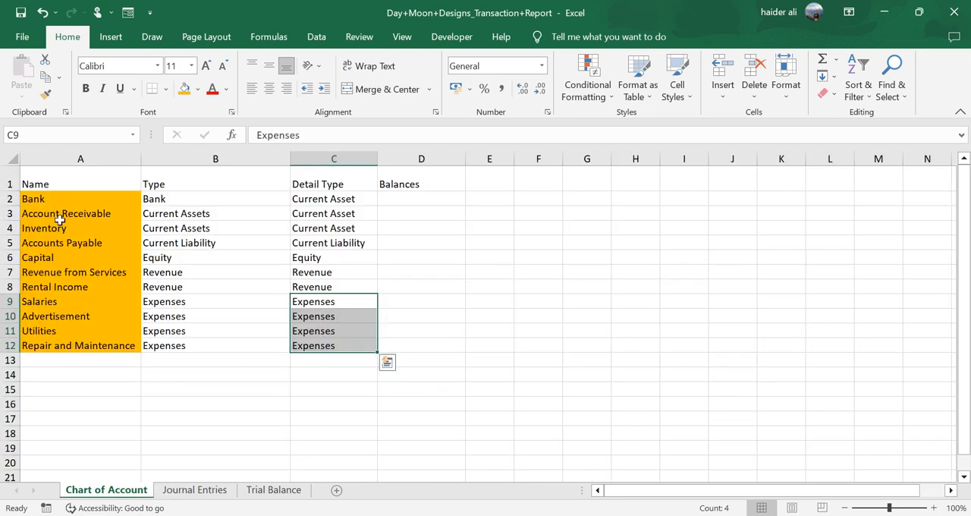
pyautogui.moveTo(353, 196); pyautogui.dragTo(347, 346)
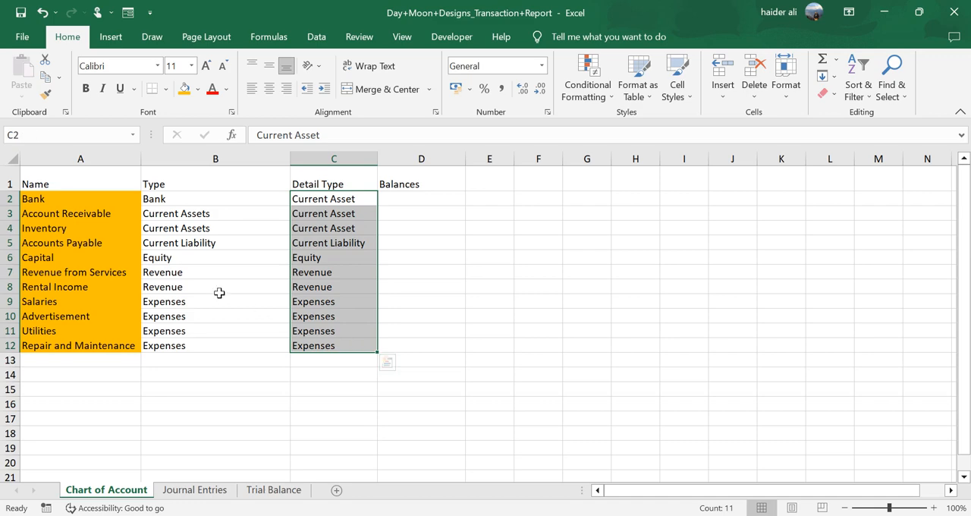
pyautogui.click(314, 268)
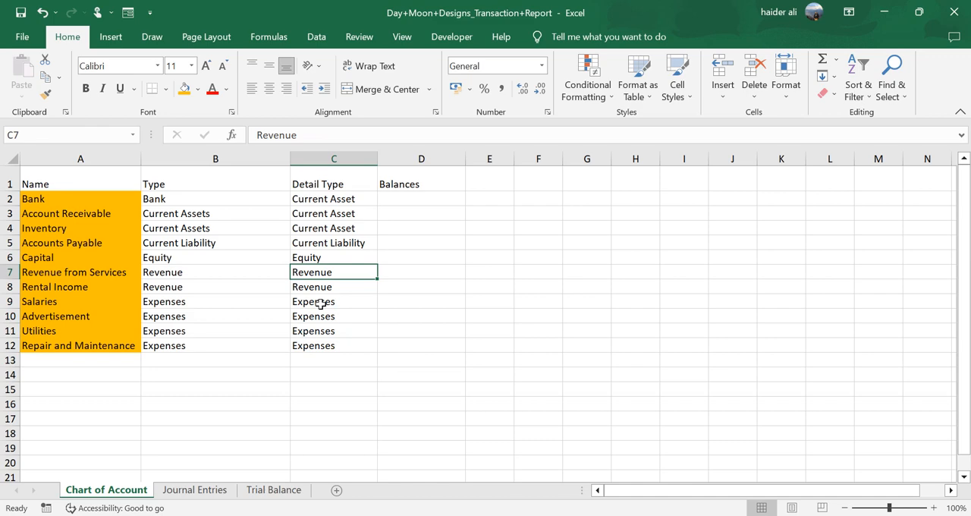
pyautogui.click(438, 159)
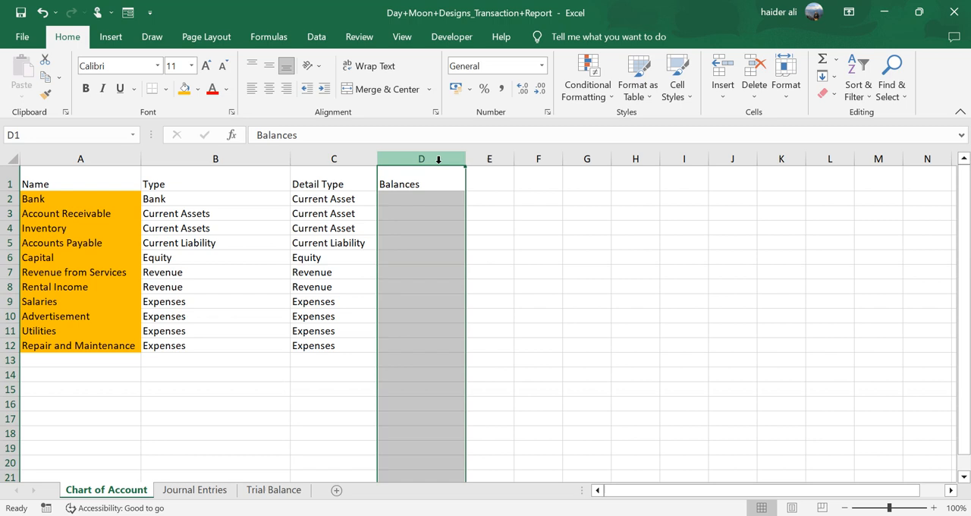
pyautogui.click(402, 199)
pyautogui.click(9, 198)
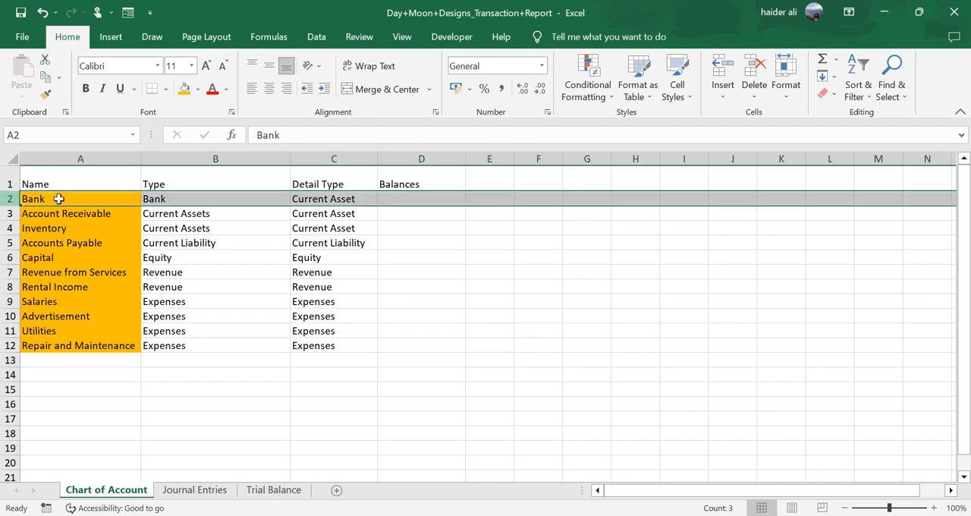
pyautogui.click(433, 199)
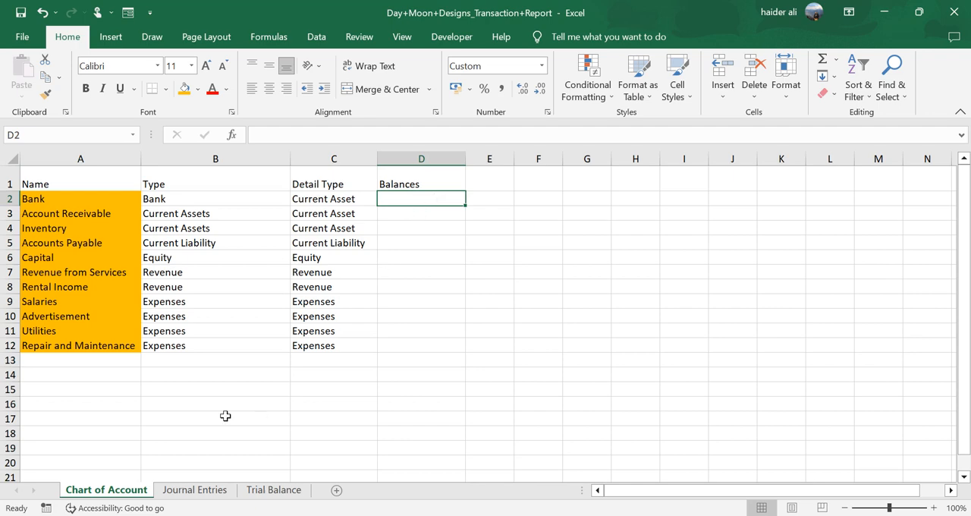
pyautogui.click(195, 489)
pyautogui.click(493, 157)
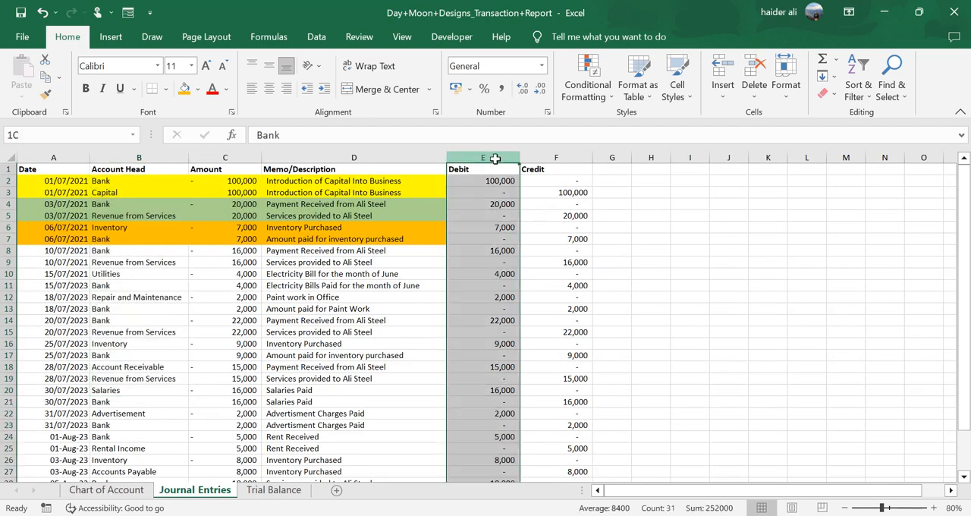
pyautogui.click(566, 157)
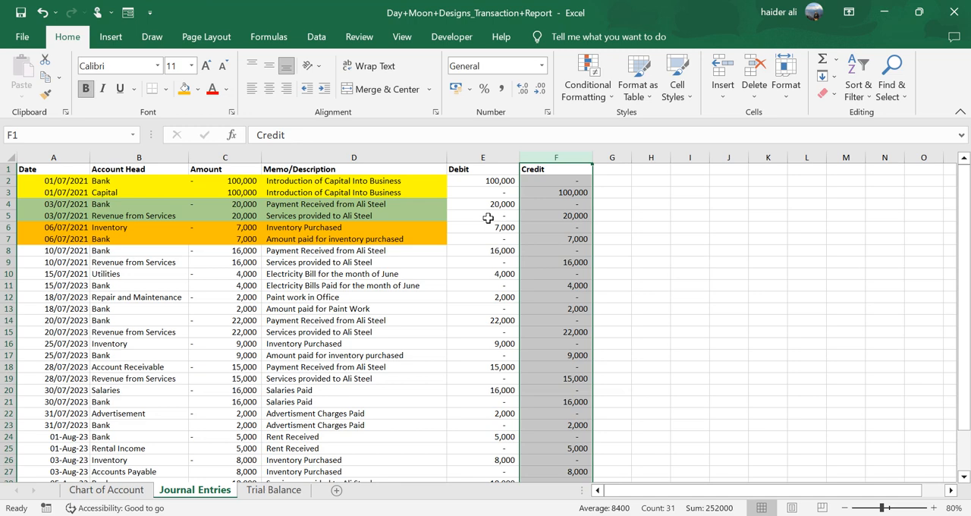
# - On Chart of Account, enter =SUMIF('Journal Entries'!B:B,'Chart of Account'!A2,'Journal Entries'!C:C) in D2 under Balances and fill it down to D12
pyautogui.click(95, 490)
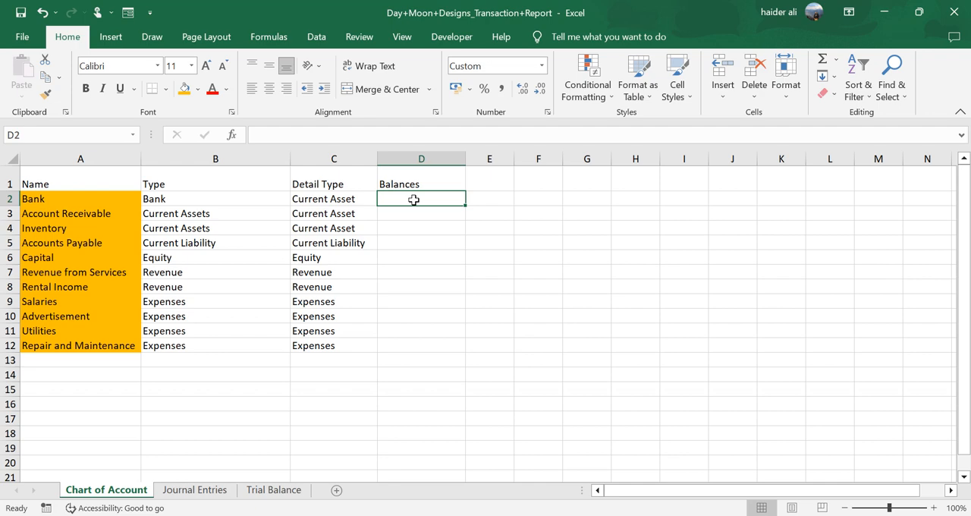
pyautogui.write('=sumifs')
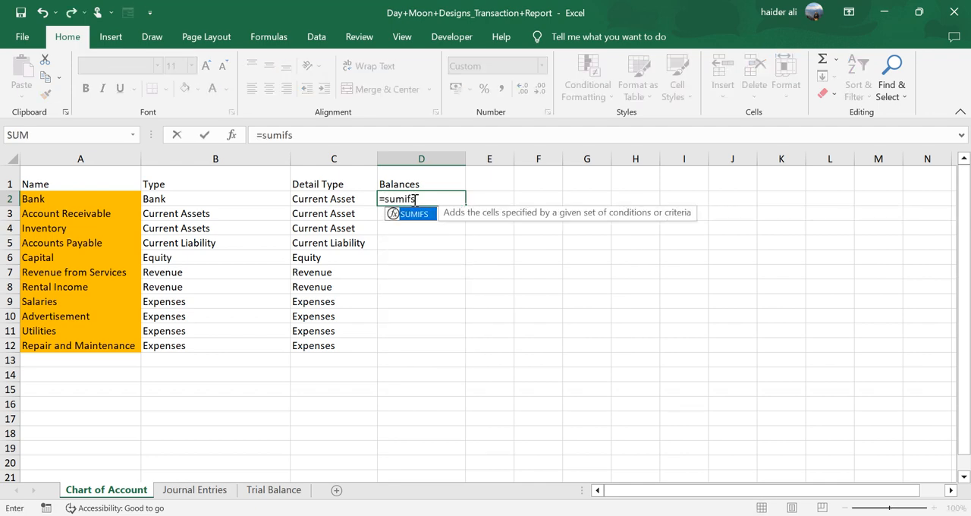
pyautogui.press('Tab')
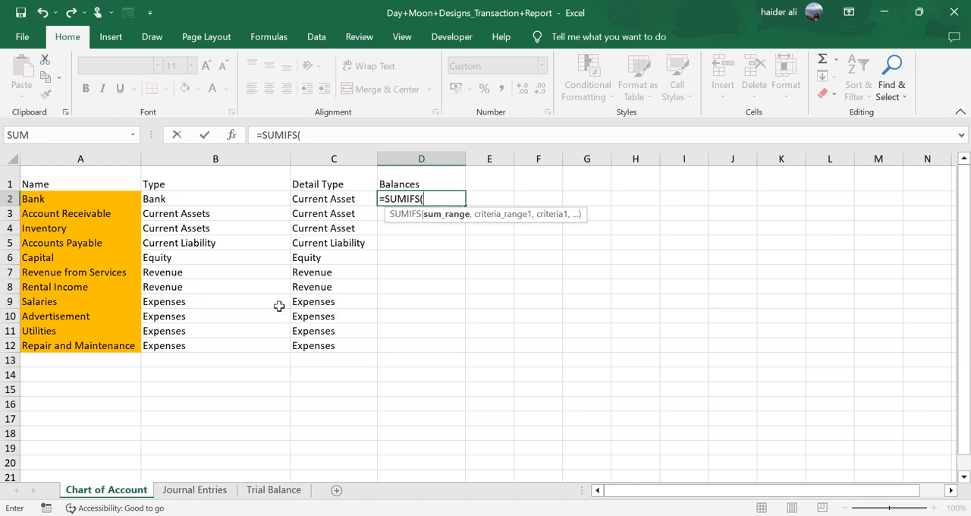
pyautogui.press('BackSpace')
pyautogui.press('BackSpace')
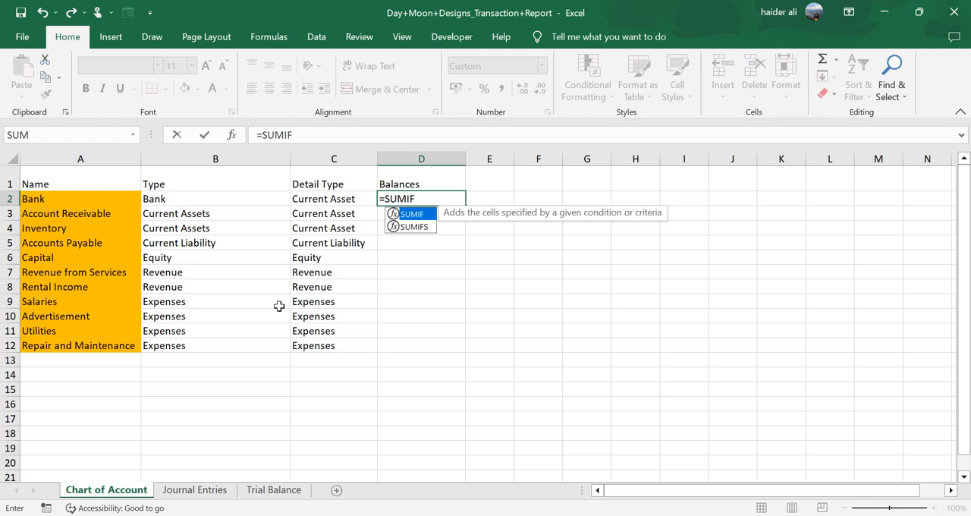
pyautogui.write('(')
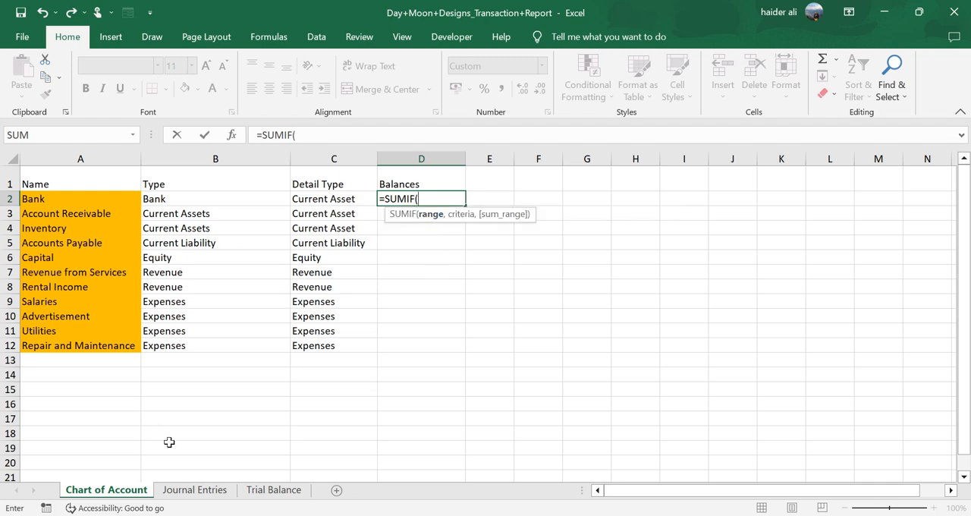
pyautogui.click(196, 490)
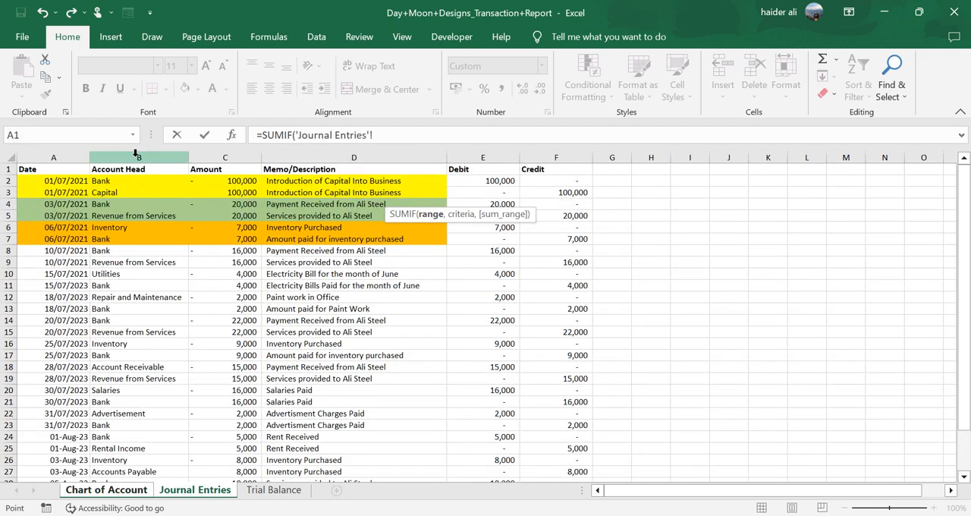
pyautogui.click(136, 157)
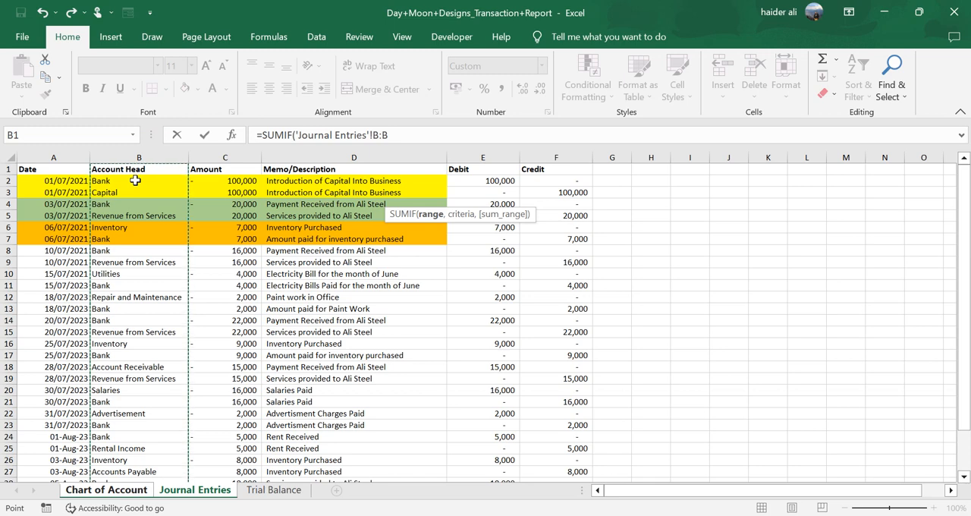
pyautogui.write(',')
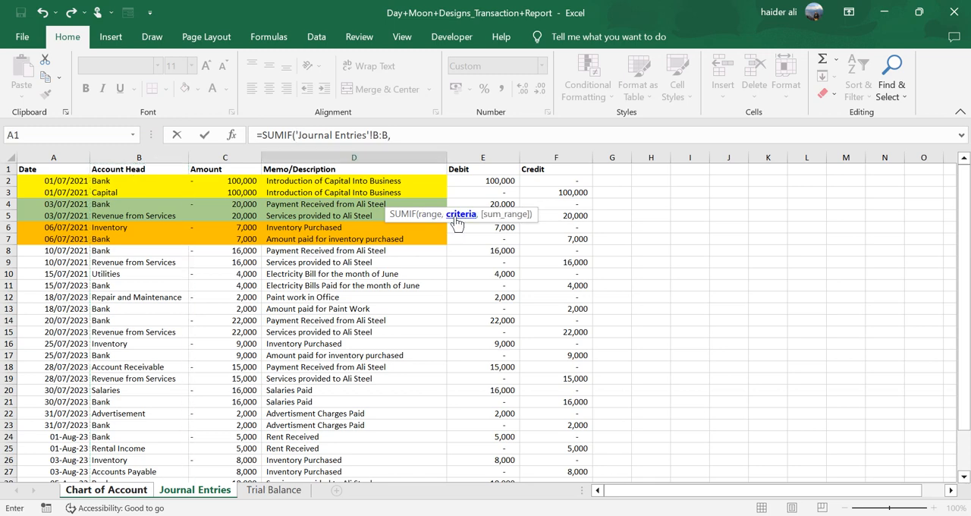
pyautogui.click(106, 490)
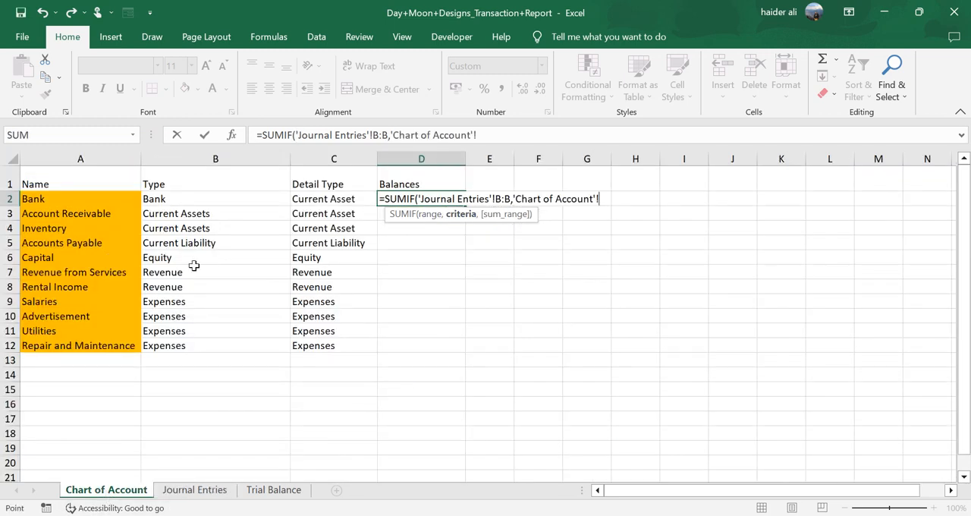
pyautogui.click(46, 199)
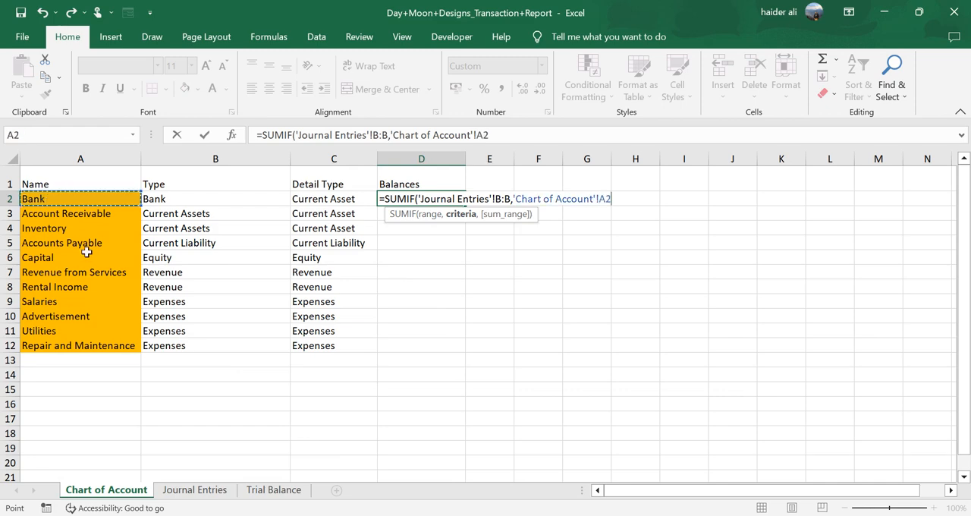
pyautogui.write(',')
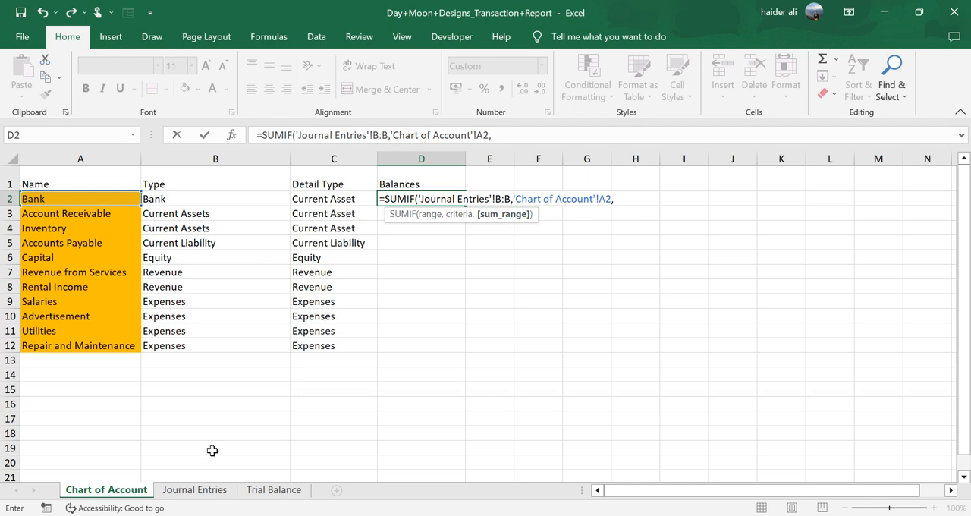
pyautogui.click(205, 490)
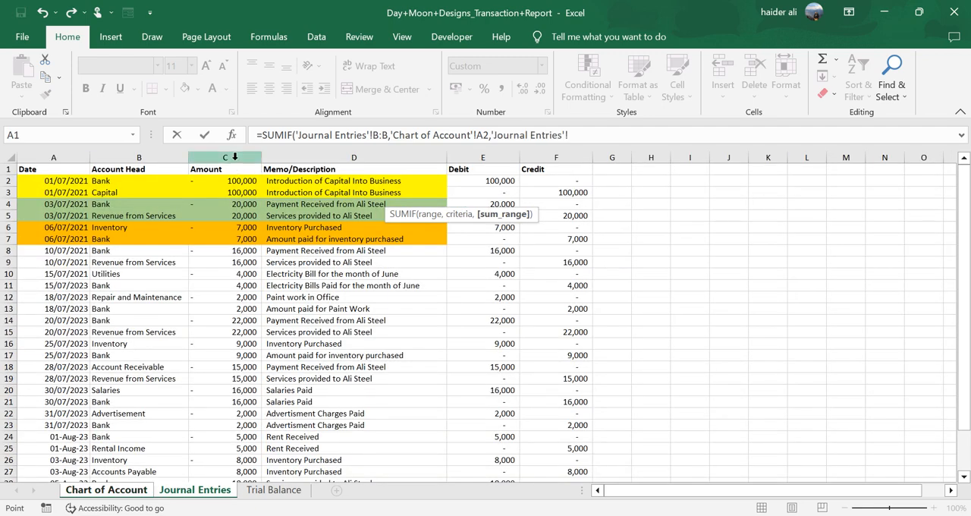
pyautogui.click(234, 156)
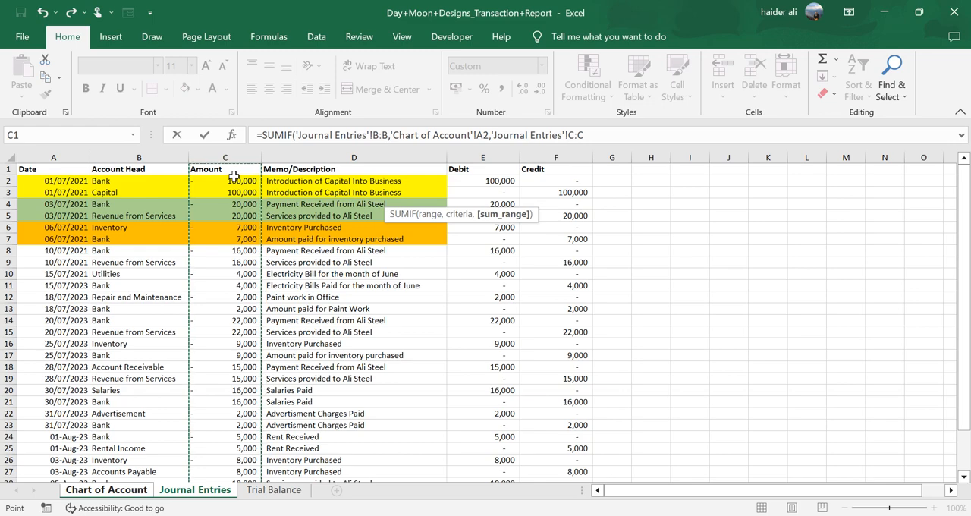
pyautogui.write(')')
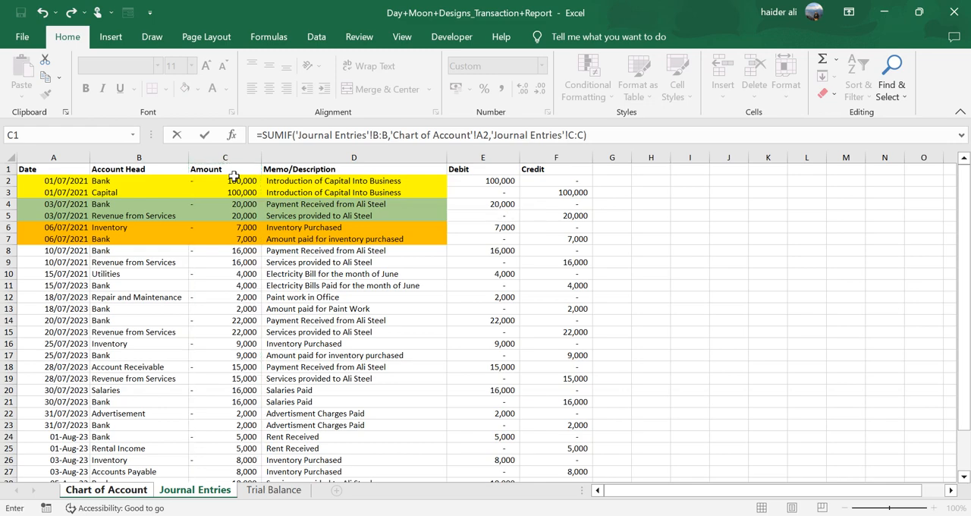
pyautogui.hotkey('ctrl', 'Return')
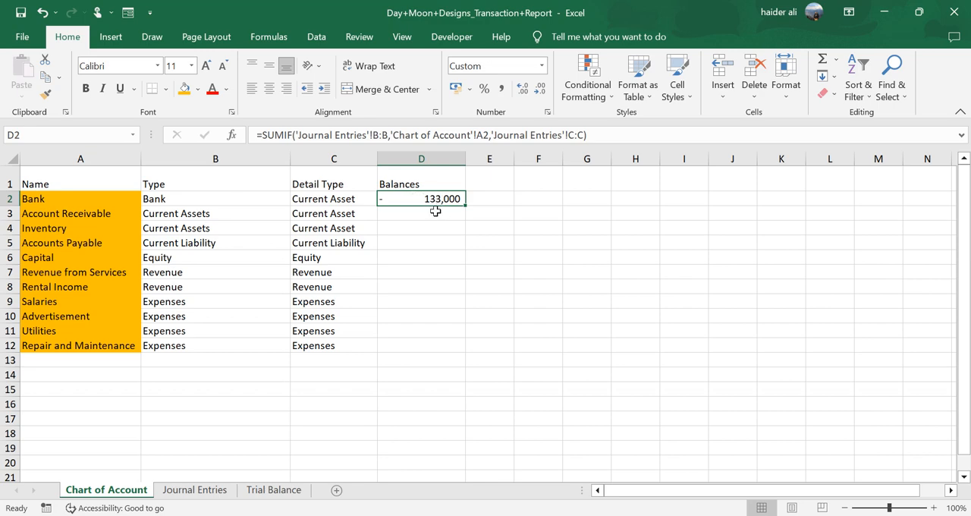
pyautogui.moveTo(463, 206); pyautogui.dragTo(453, 346)
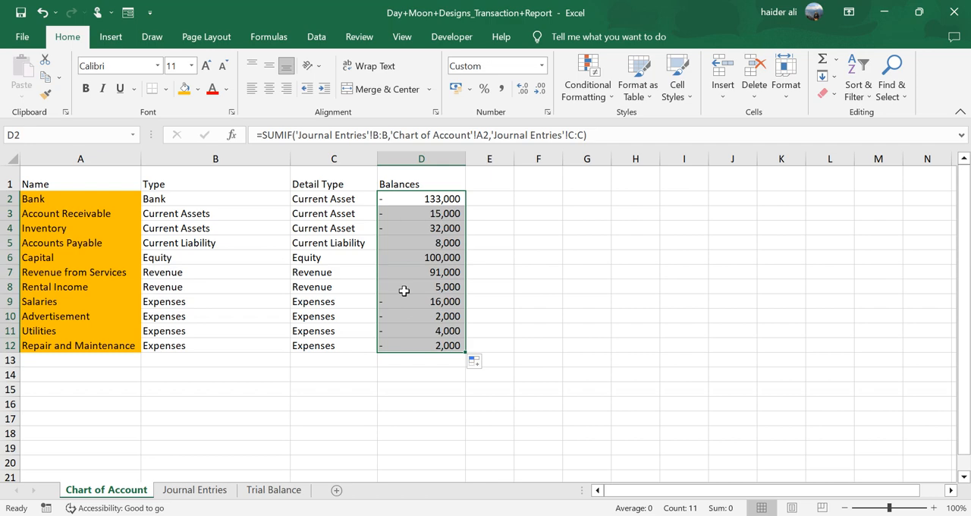
# - Review the calculated balances of the asset, liability, equity and revenue accounts in D2:D8
pyautogui.click(414, 203)
pyautogui.click(411, 214)
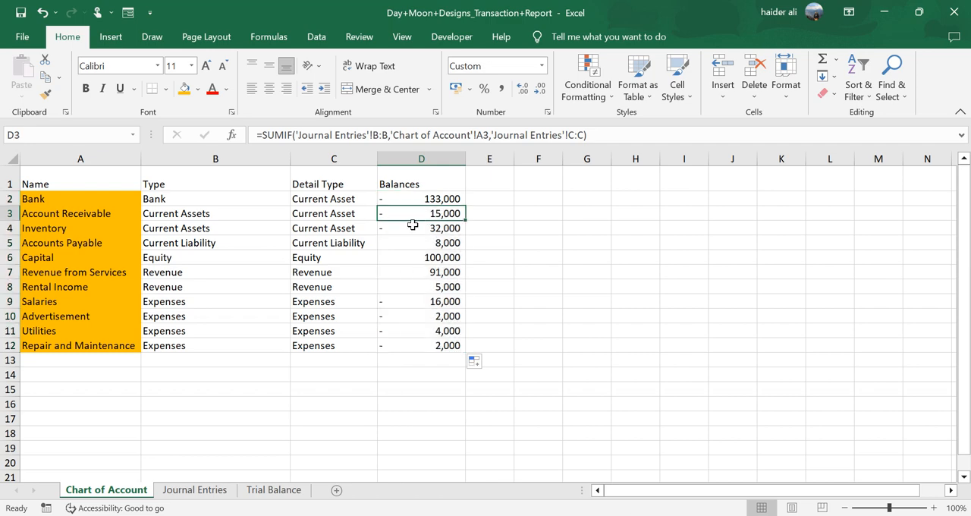
pyautogui.click(412, 225)
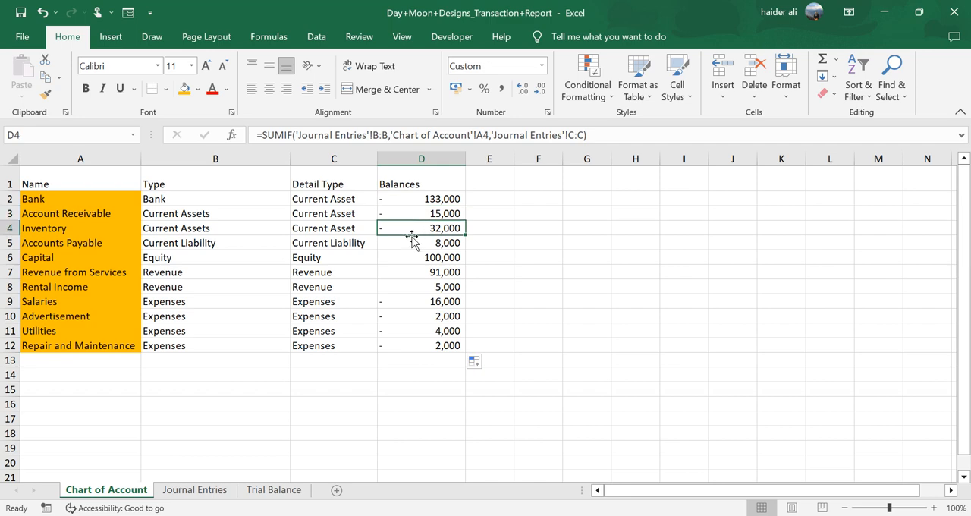
pyautogui.moveTo(412, 244); pyautogui.dragTo(414, 291)
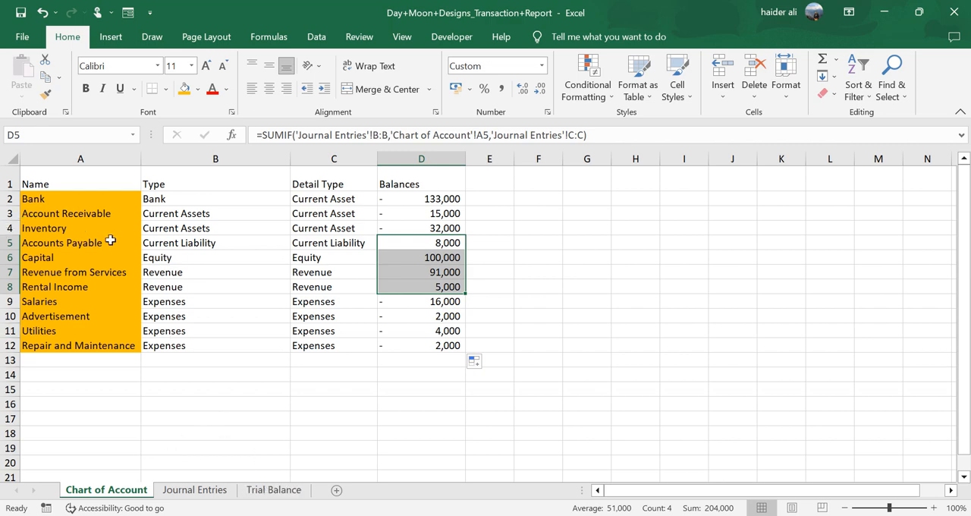
# - Examine the Trial Balance sheet's three heading lines and compare its account heads in A5:A15 with the names in the chart of accounts
pyautogui.click(274, 489)
pyautogui.click(202, 175)
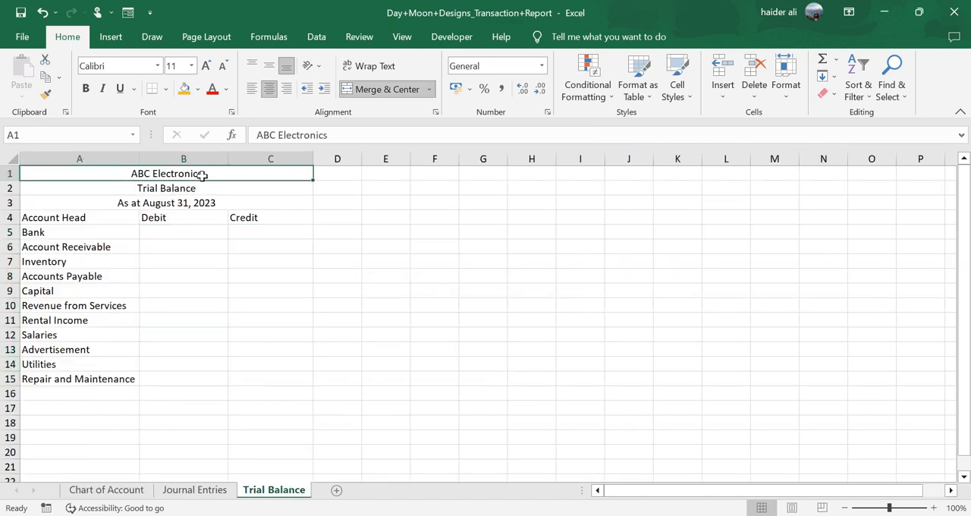
pyautogui.click(188, 187)
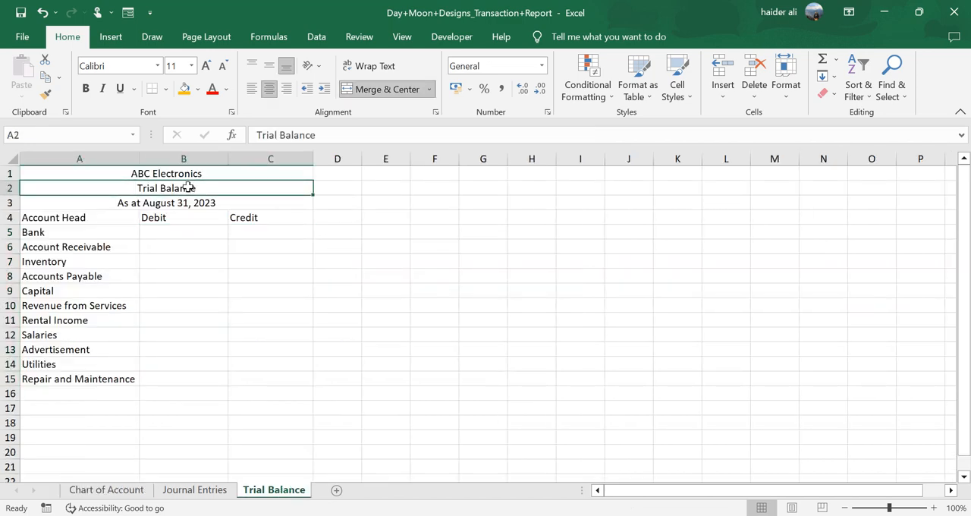
pyautogui.click(188, 202)
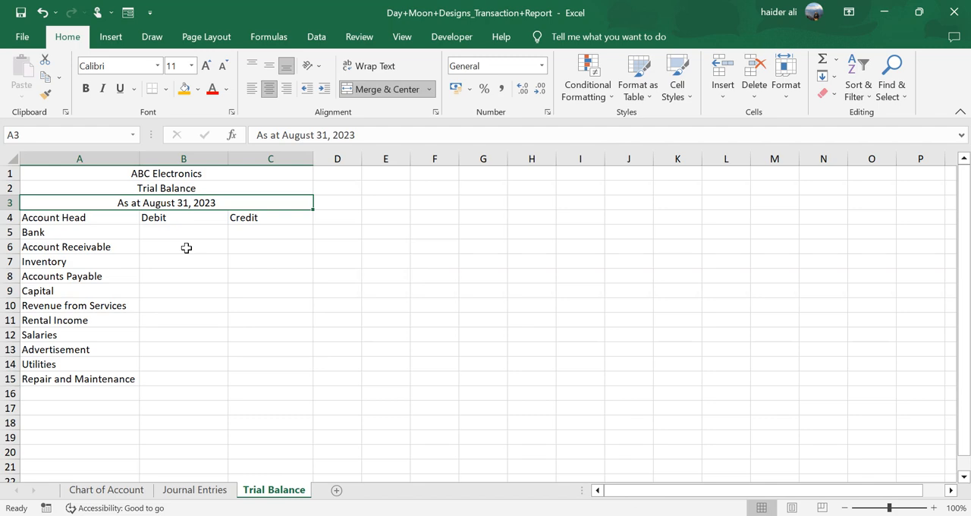
pyautogui.moveTo(91, 233); pyautogui.dragTo(91, 373)
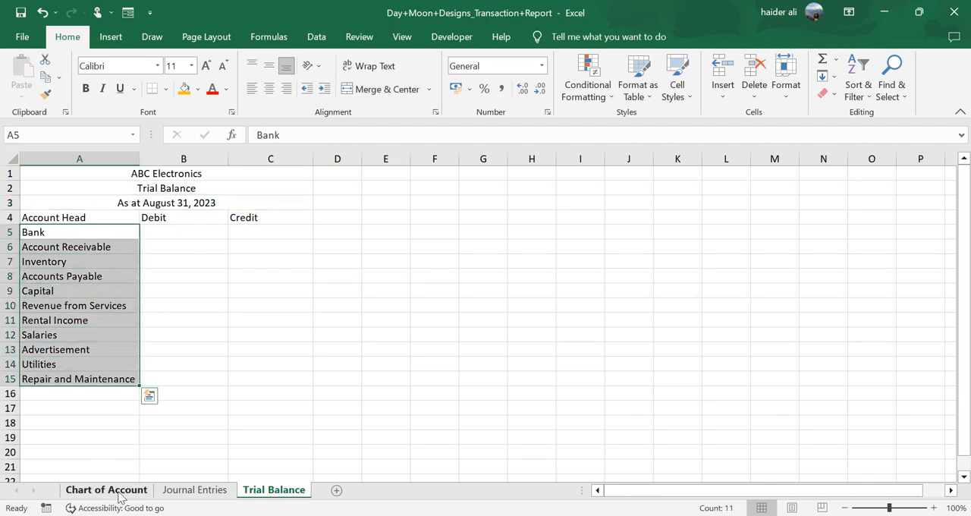
pyautogui.click(114, 490)
pyautogui.moveTo(68, 200); pyautogui.dragTo(71, 344)
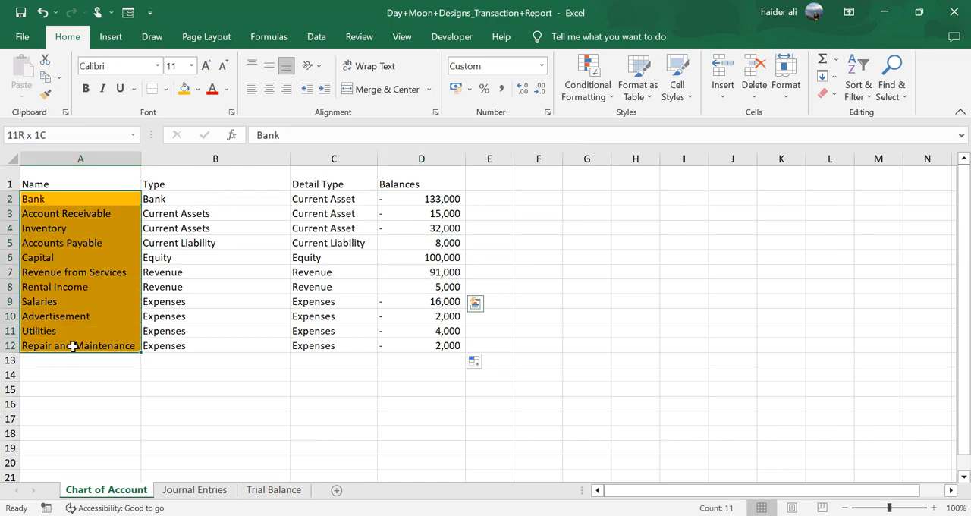
pyautogui.click(274, 490)
pyautogui.moveTo(91, 231); pyautogui.dragTo(82, 379)
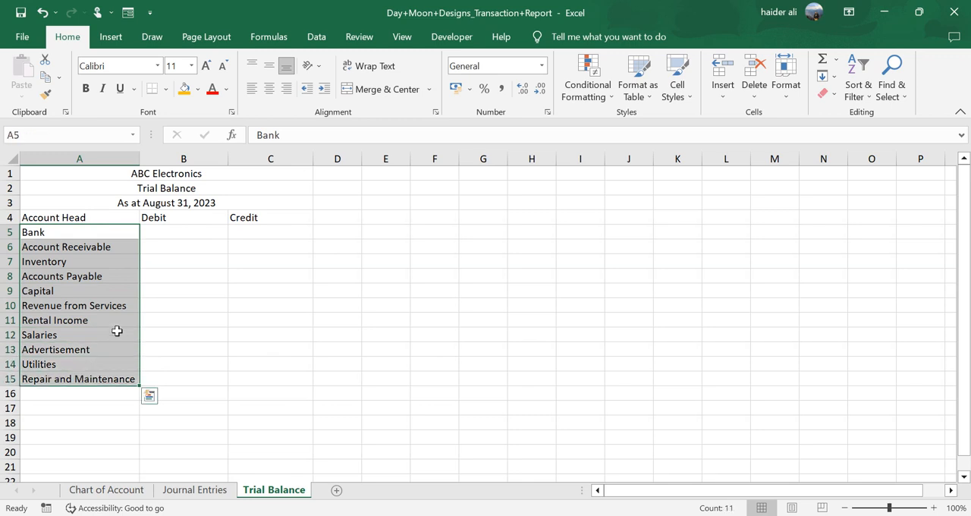
# - On Trial Balance, enter =IF('Chart of Account'!D2<0,'Chart of Account'!D2*-1,0) in B5 as Bank's debit balance
pyautogui.click(195, 231)
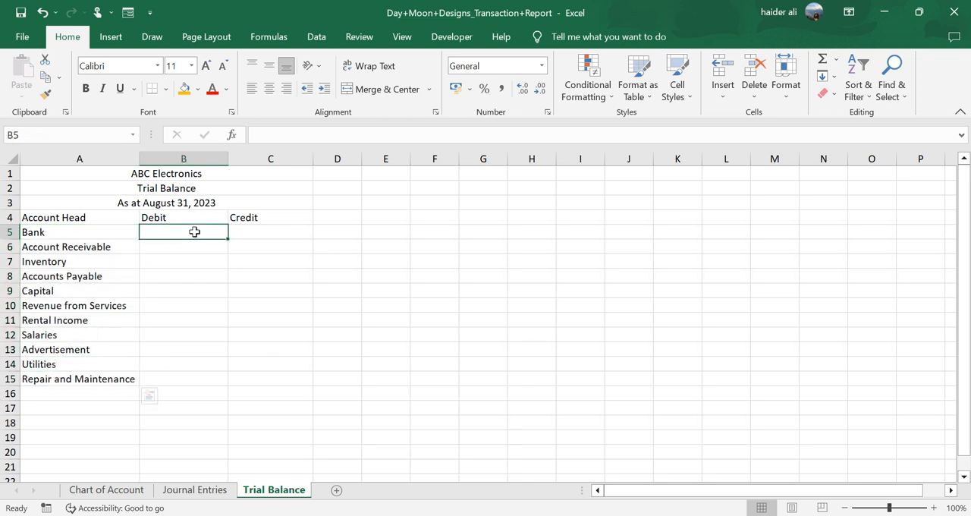
pyautogui.click(268, 233)
pyautogui.click(191, 231)
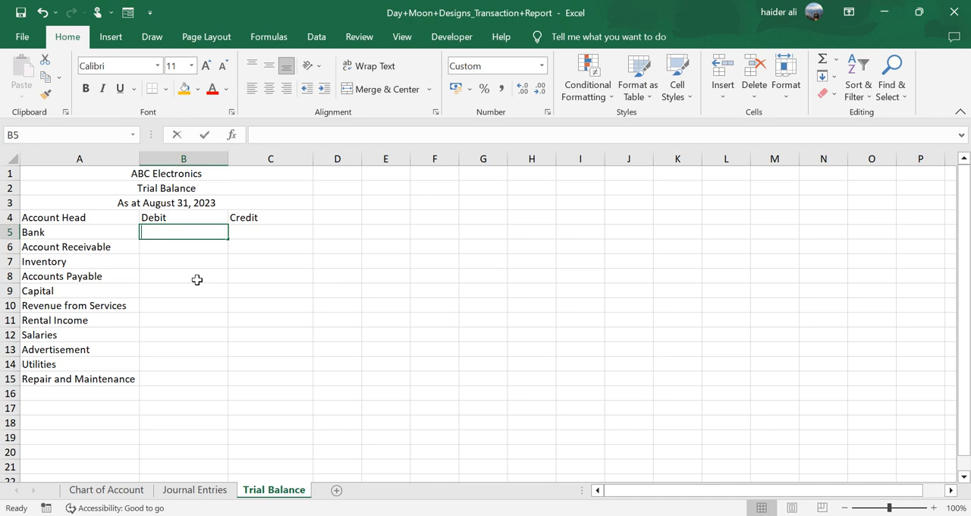
pyautogui.write('=if')
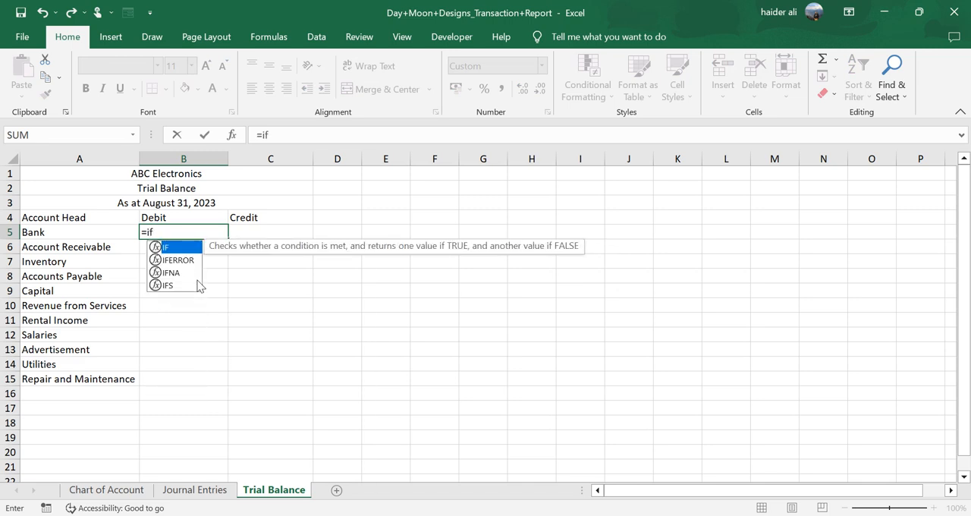
pyautogui.press('Tab')
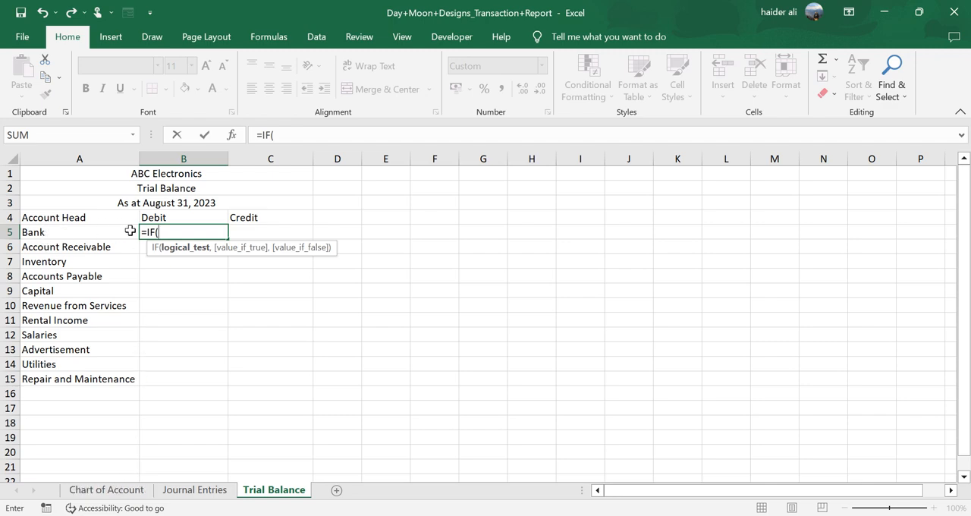
pyautogui.click(106, 489)
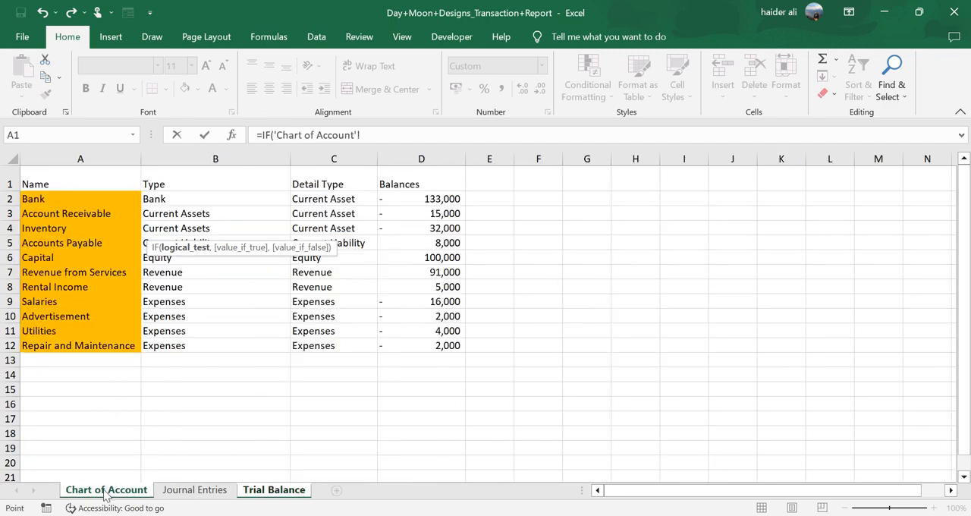
pyautogui.click(416, 198)
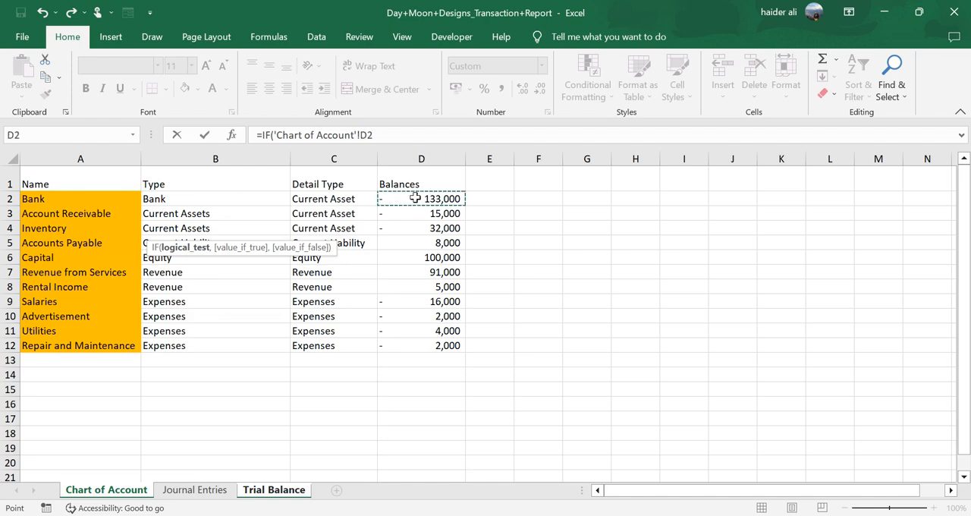
pyautogui.write('<')
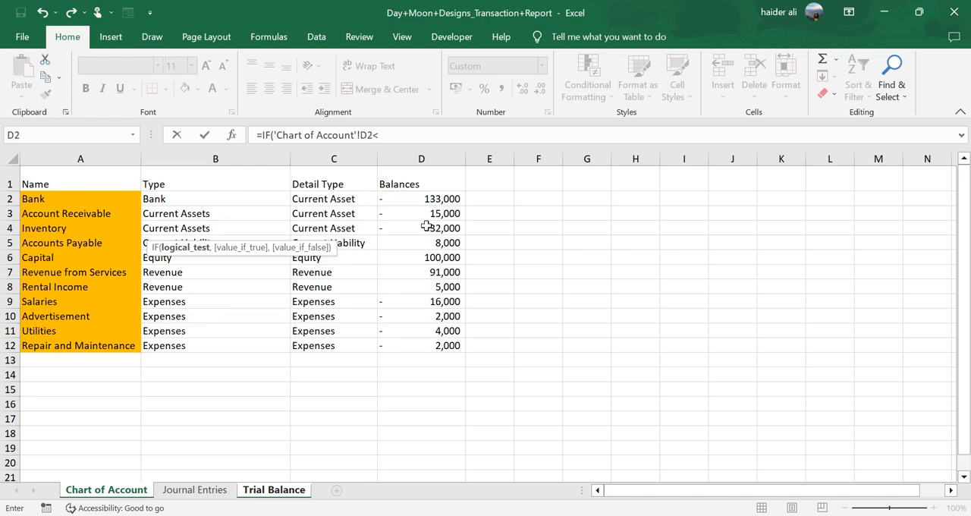
pyautogui.write('0,')
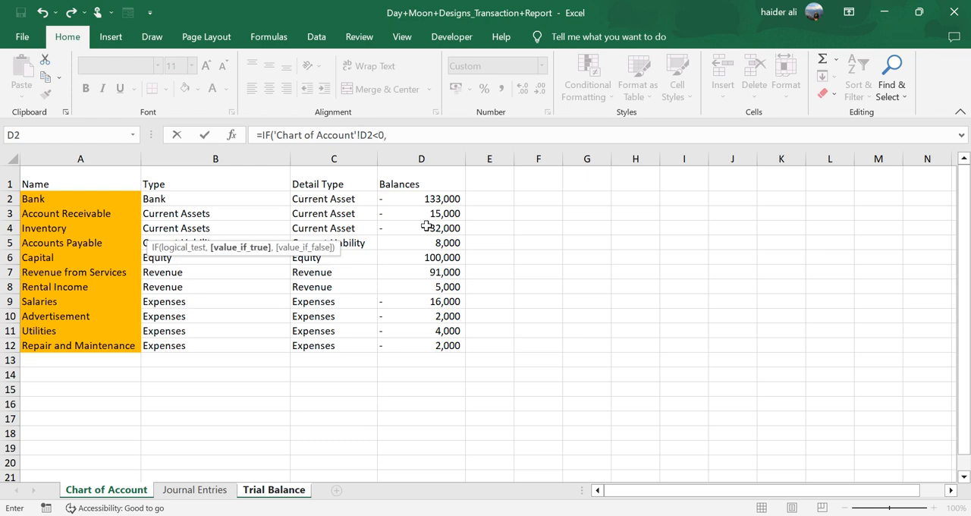
pyautogui.click(419, 198)
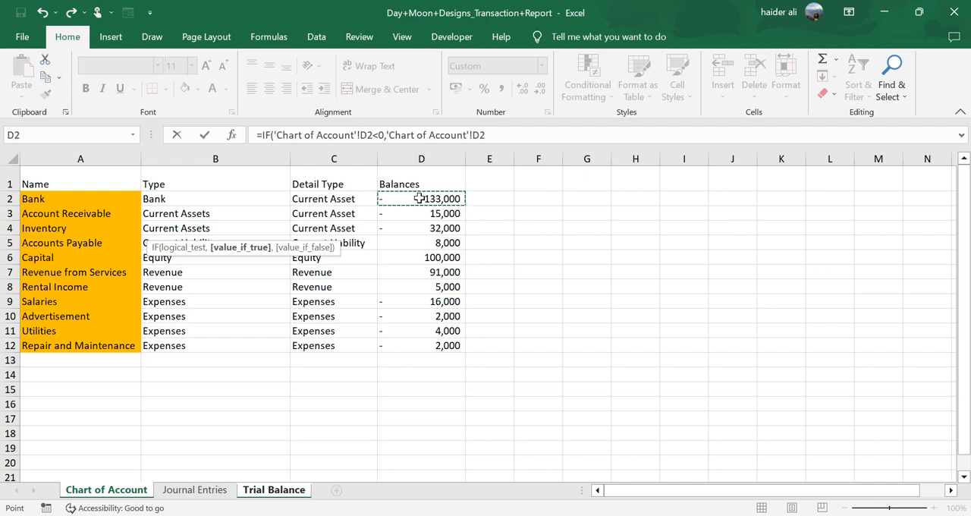
pyautogui.write('*')
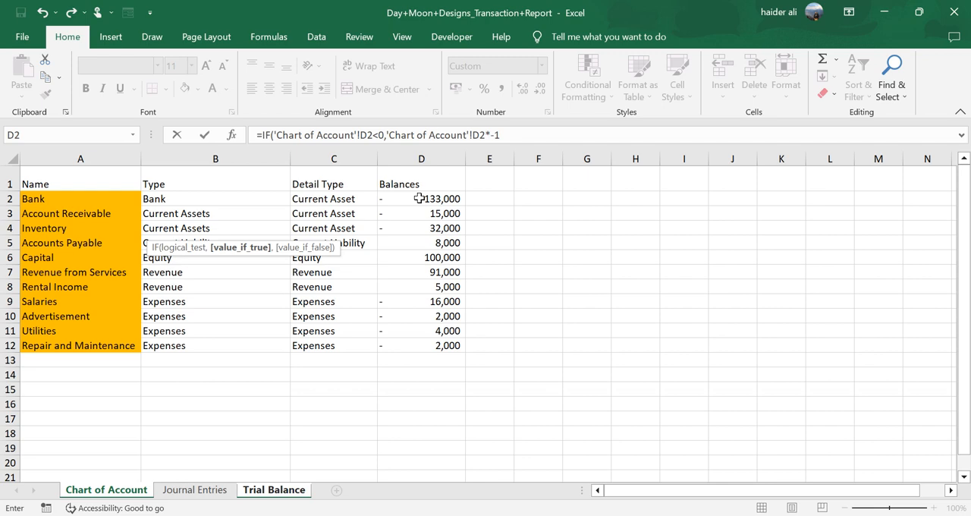
pyautogui.write('-1,')
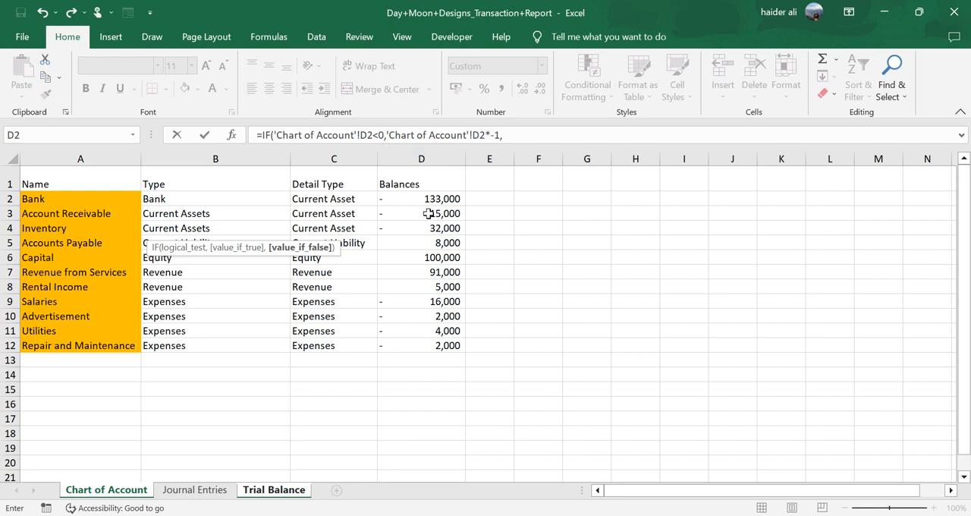
pyautogui.write('0)')
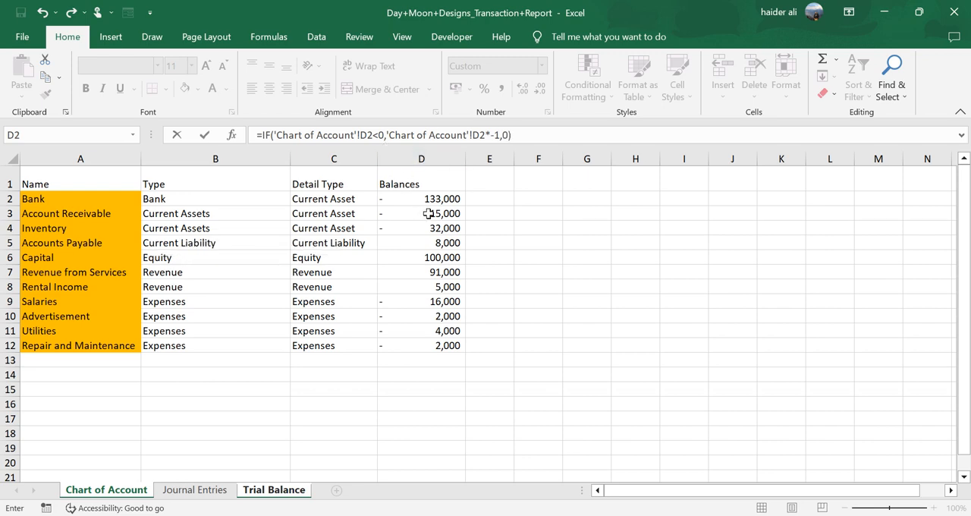
pyautogui.press('Return')
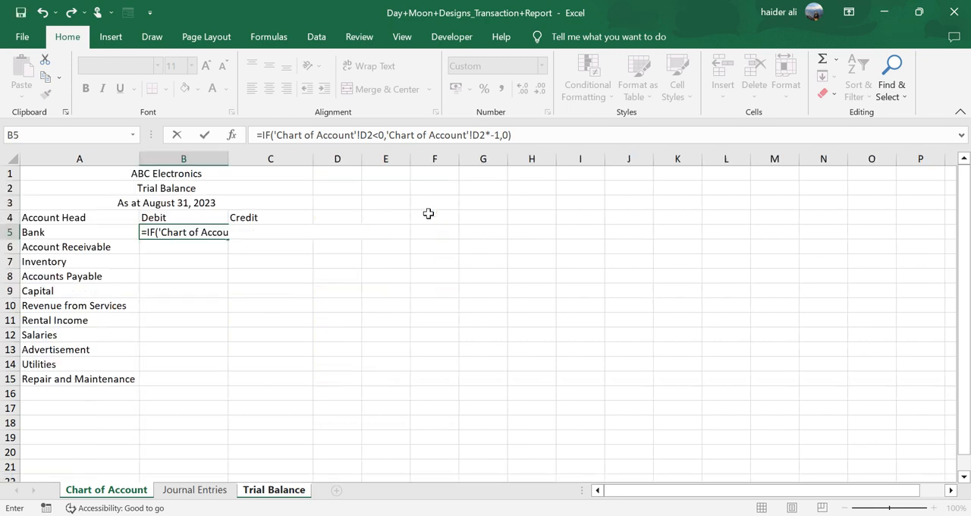
pyautogui.press('Up')
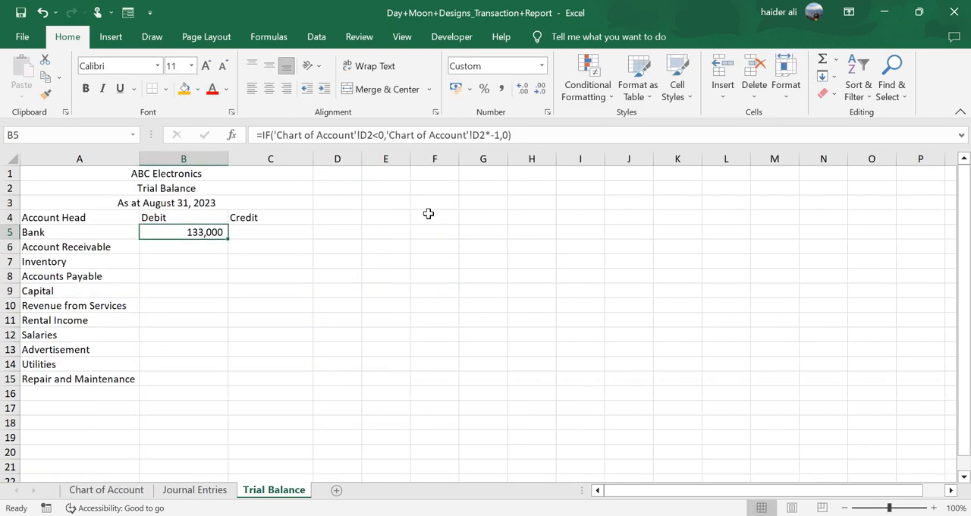
# - Enter =IF('Chart of Account'!D2>0,'Chart of Account'!D2,0) in C5 as Bank's credit balance
pyautogui.press('Right')
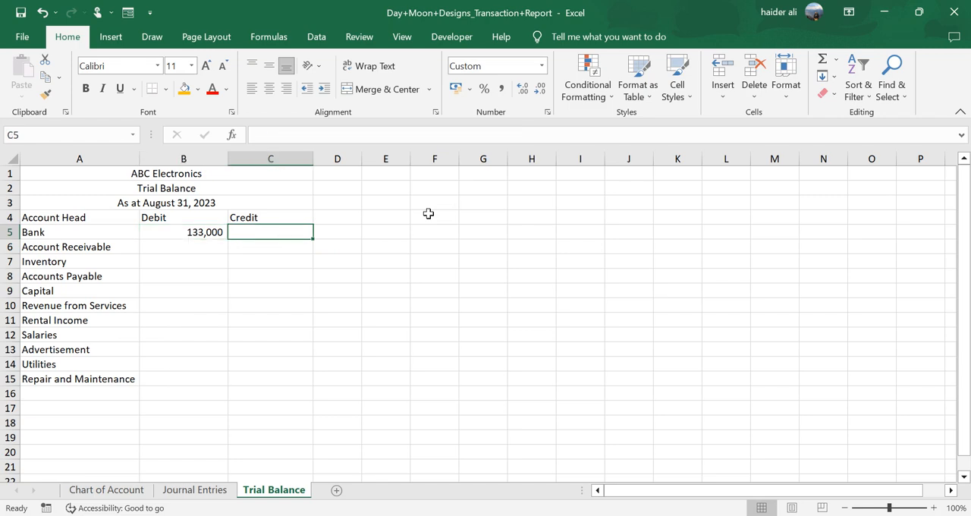
pyautogui.write('=if')
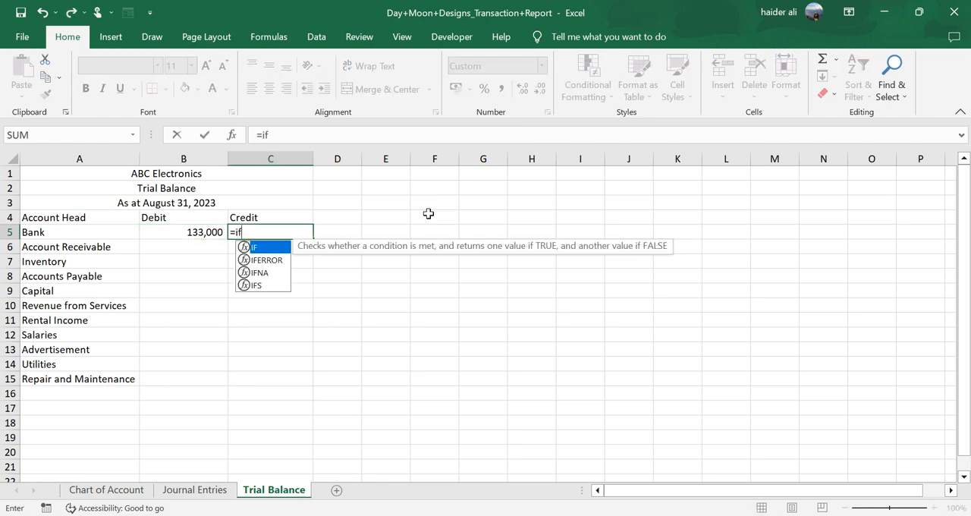
pyautogui.press('Tab')
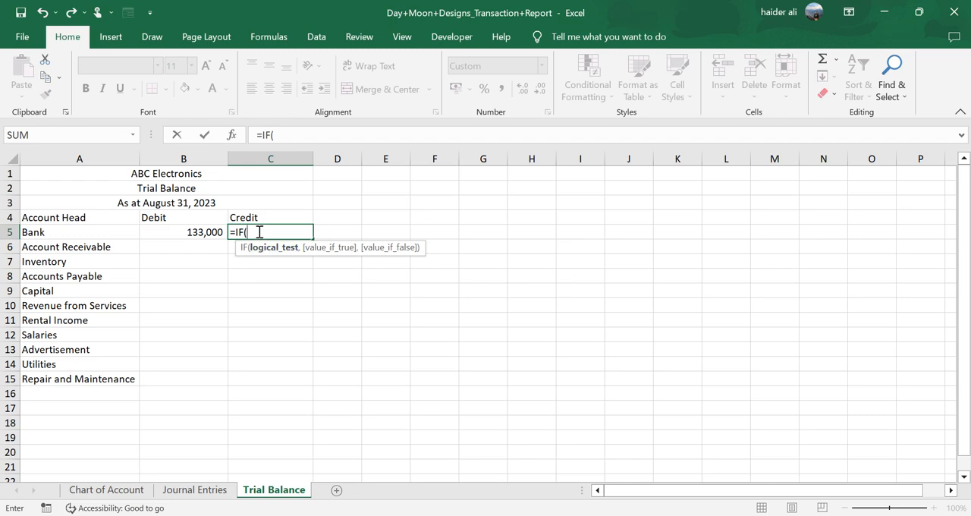
pyautogui.click(133, 493)
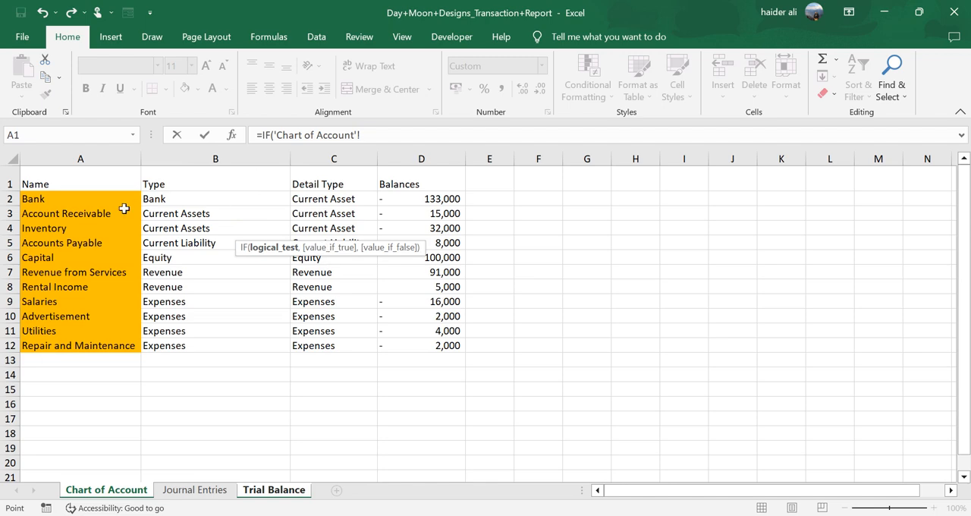
pyautogui.click(427, 200)
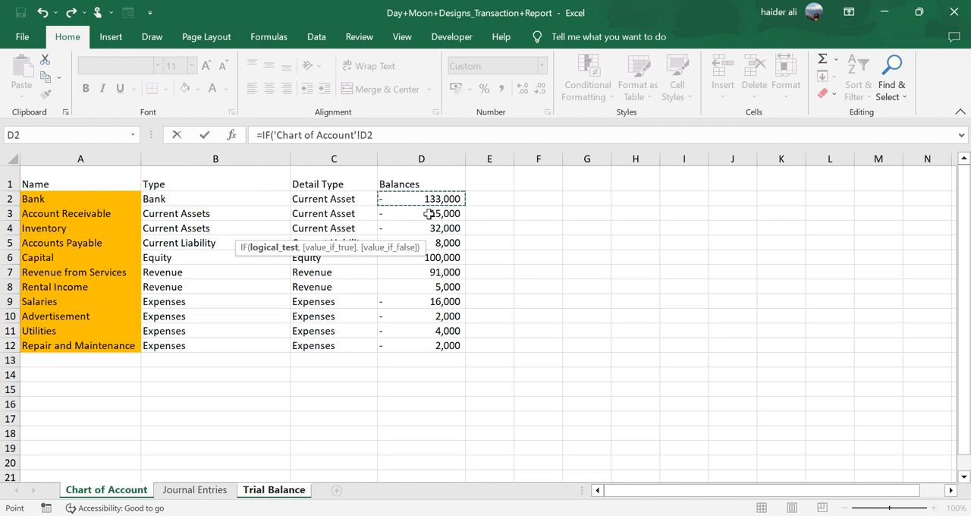
pyautogui.write('>')
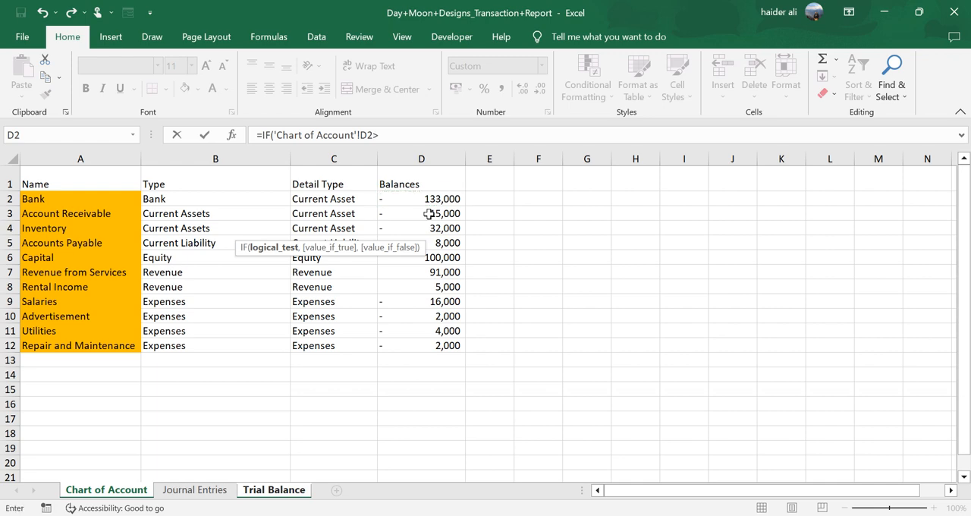
pyautogui.write('0,')
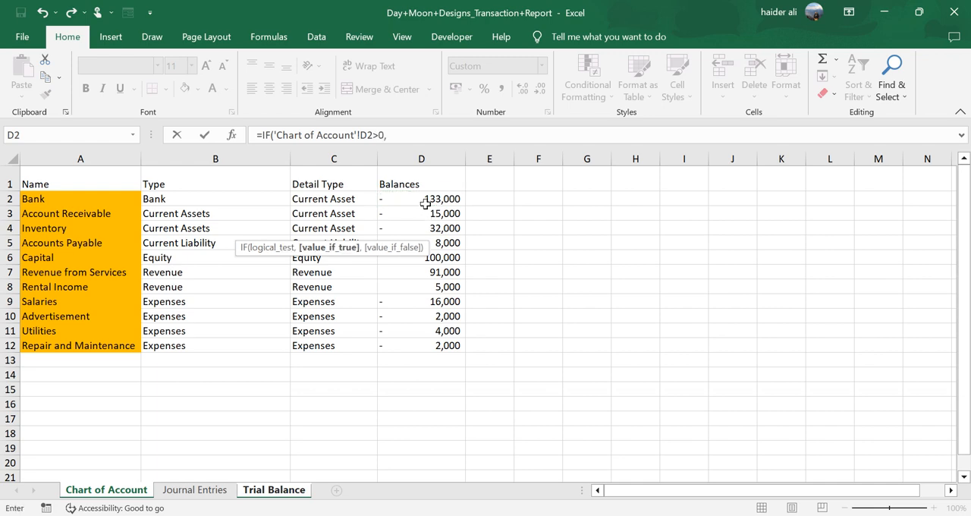
pyautogui.click(427, 199)
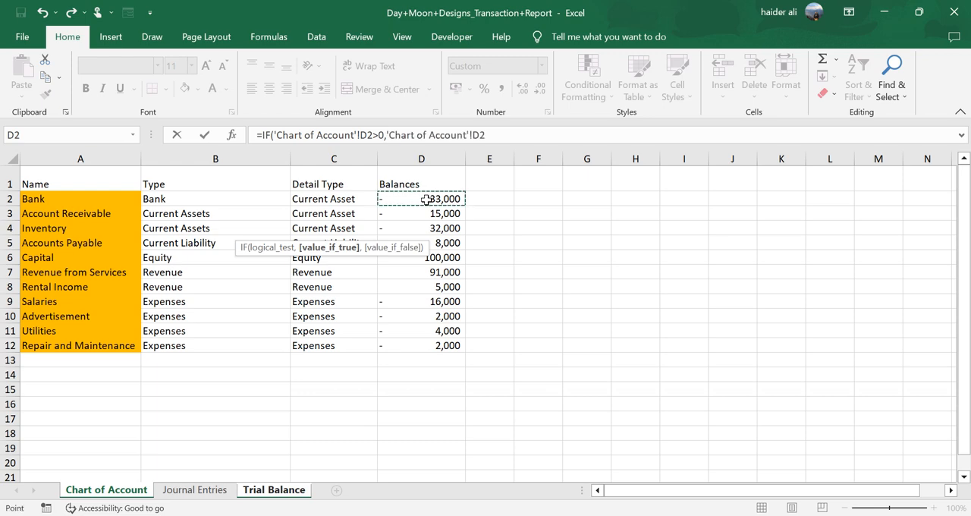
pyautogui.write(',')
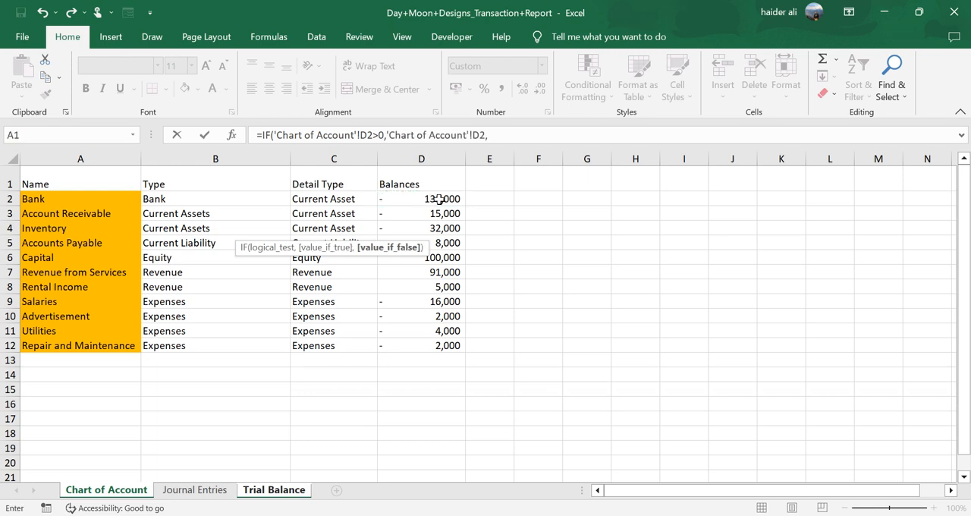
pyautogui.write('0)')
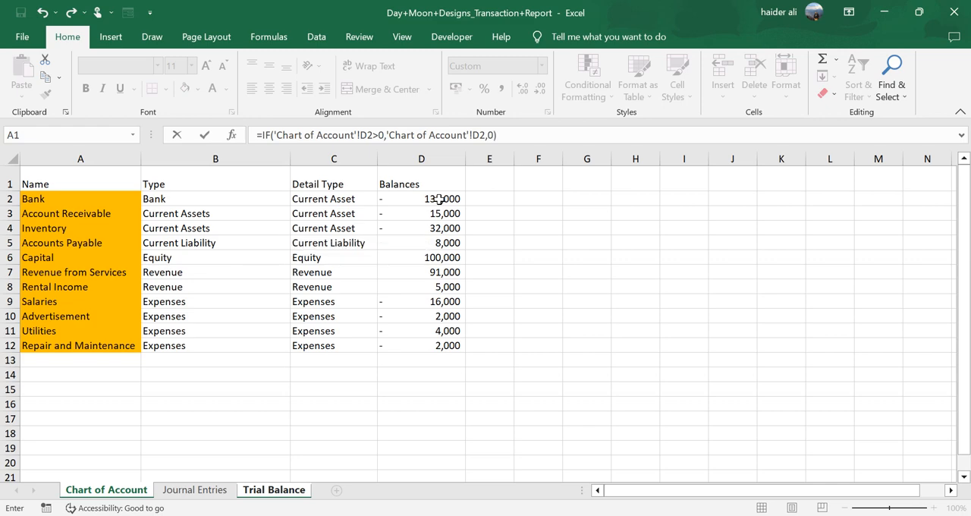
pyautogui.press('Return')
pyautogui.press('Up')
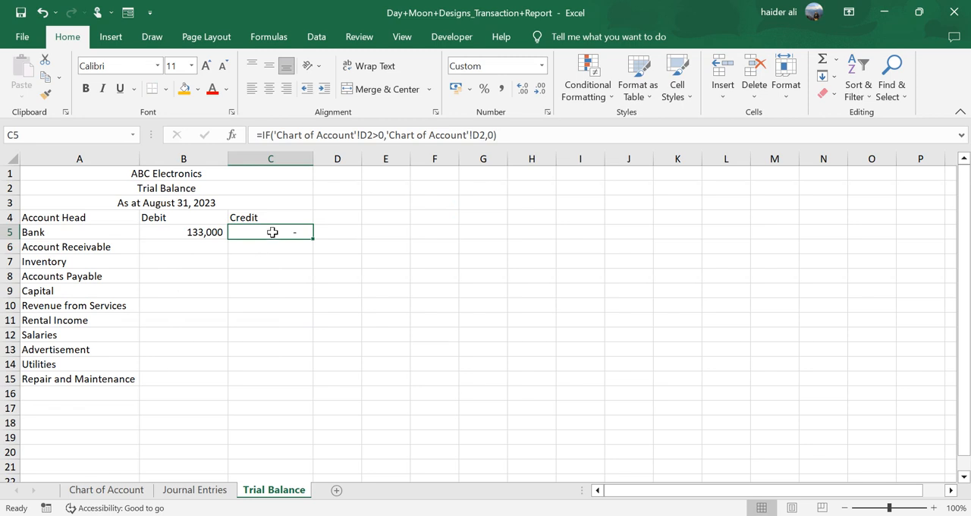
# - Fill the Debit and Credit formulas in B5:C5 down to row 15 and review both columns
pyautogui.moveTo(208, 231); pyautogui.dragTo(303, 382)
pyautogui.click(193, 233)
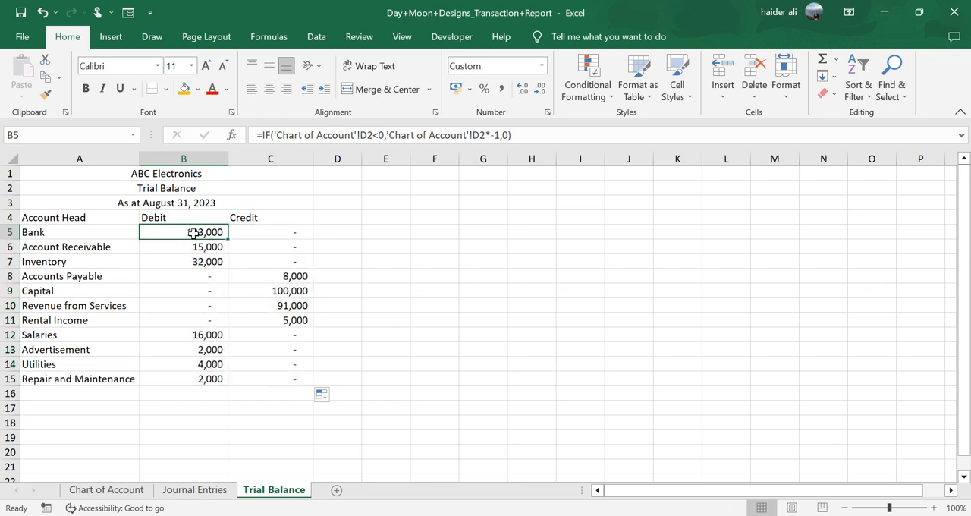
pyautogui.moveTo(199, 235); pyautogui.dragTo(207, 365)
pyautogui.moveTo(281, 237); pyautogui.dragTo(281, 373)
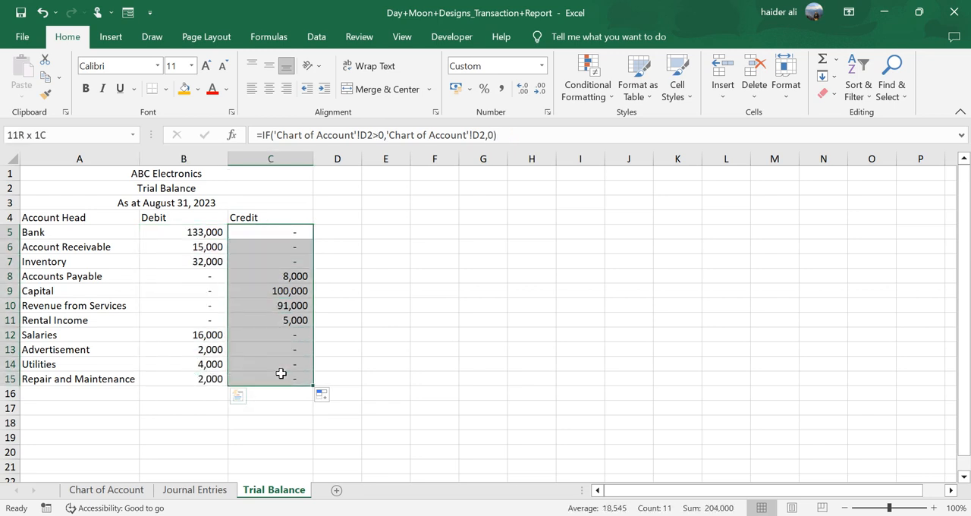
# - Total the Debit column in B16 with =SUM(B5:B15) and the Credit column in C16 with =SUM(C5:C15), and compare the two totals
pyautogui.click(209, 394)
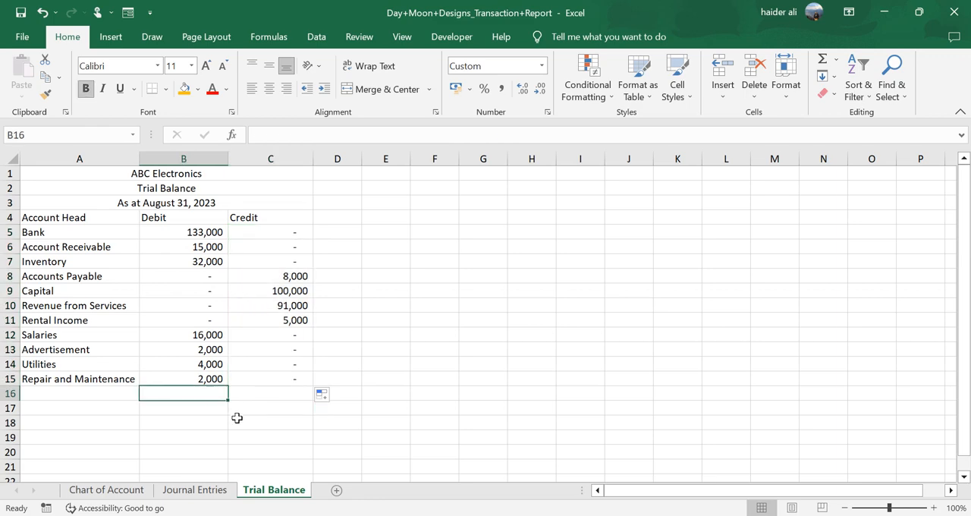
pyautogui.hotkey('alt', '=')
pyautogui.press('Tab')
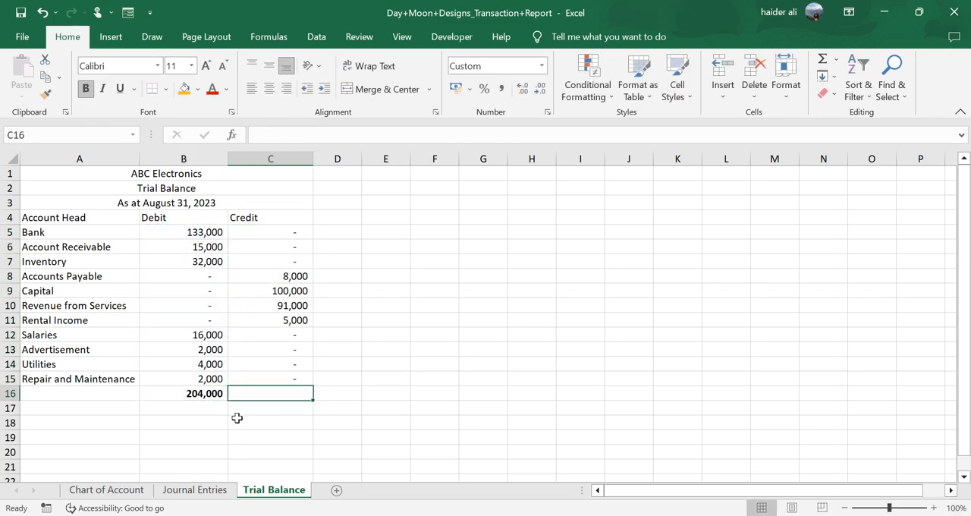
pyautogui.hotkey('alt', '=')
pyautogui.hotkey('ctrl', 'Return')
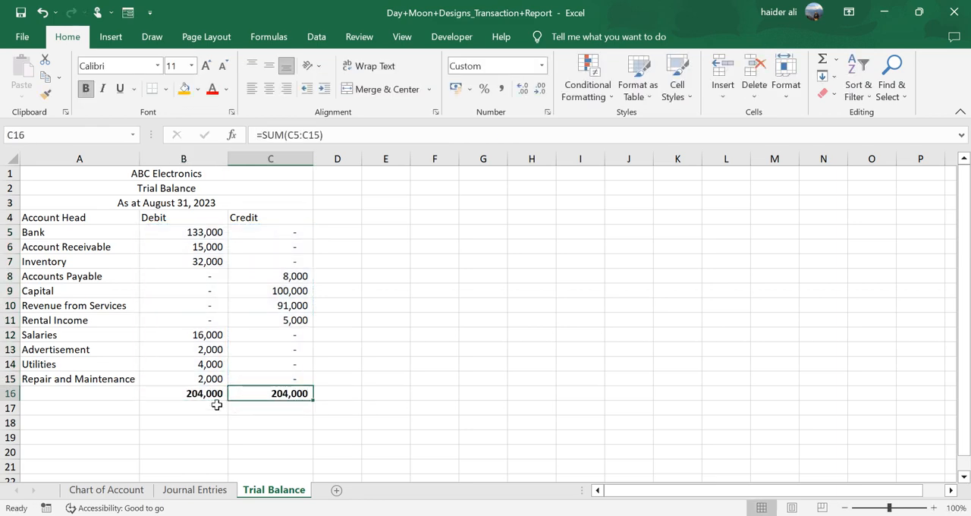
pyautogui.click(205, 395)
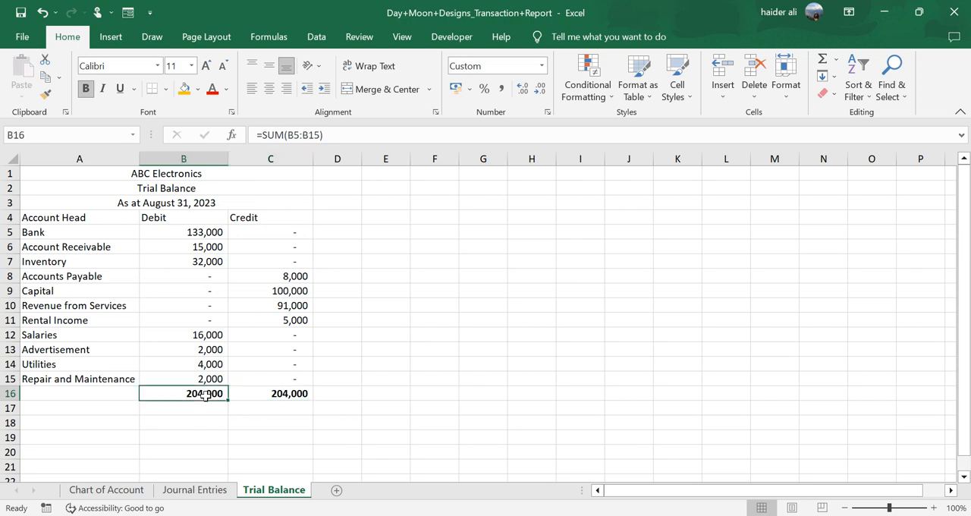
pyautogui.click(296, 395)
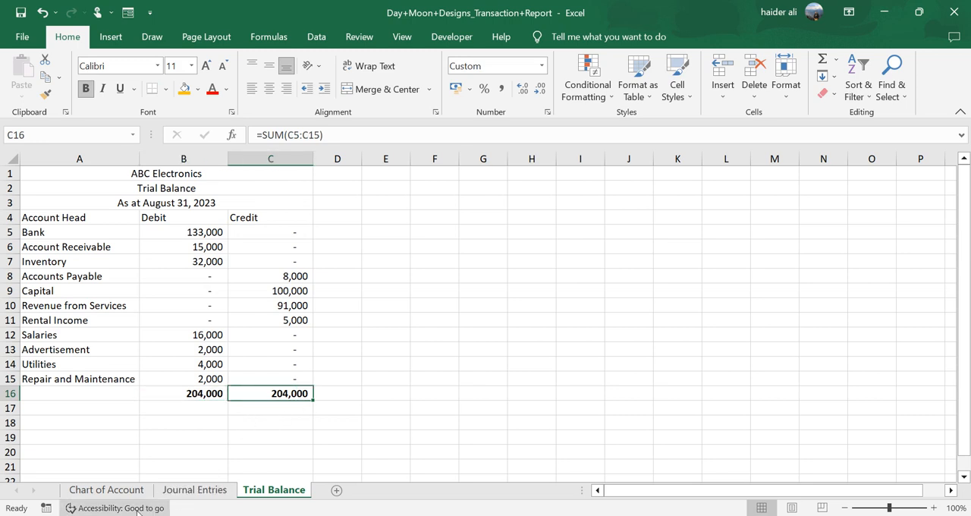